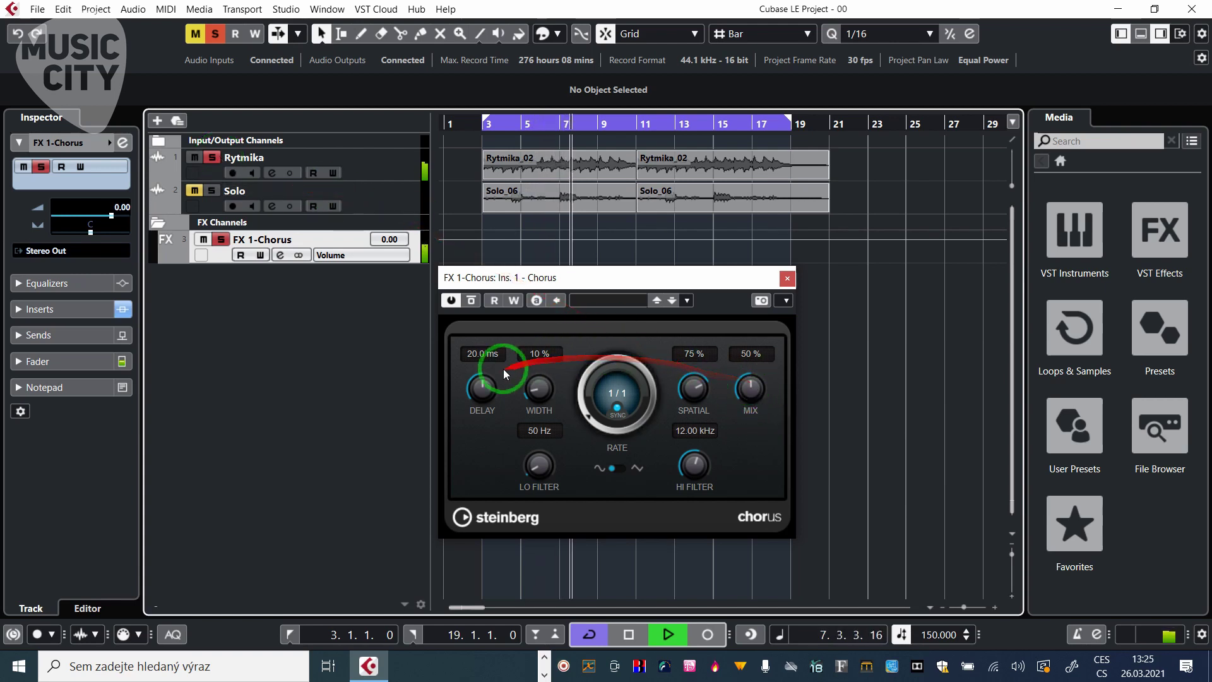
Try out the Chorus controls: delay 21.2 ms, width 13%, lo filter 1000 Hz, hi filter 1.20 kHz, spatial 100%, mix 0%.
{"action": "left_click_drag", "start_coordinate": [478, 399], "coordinate": [492, 330]}
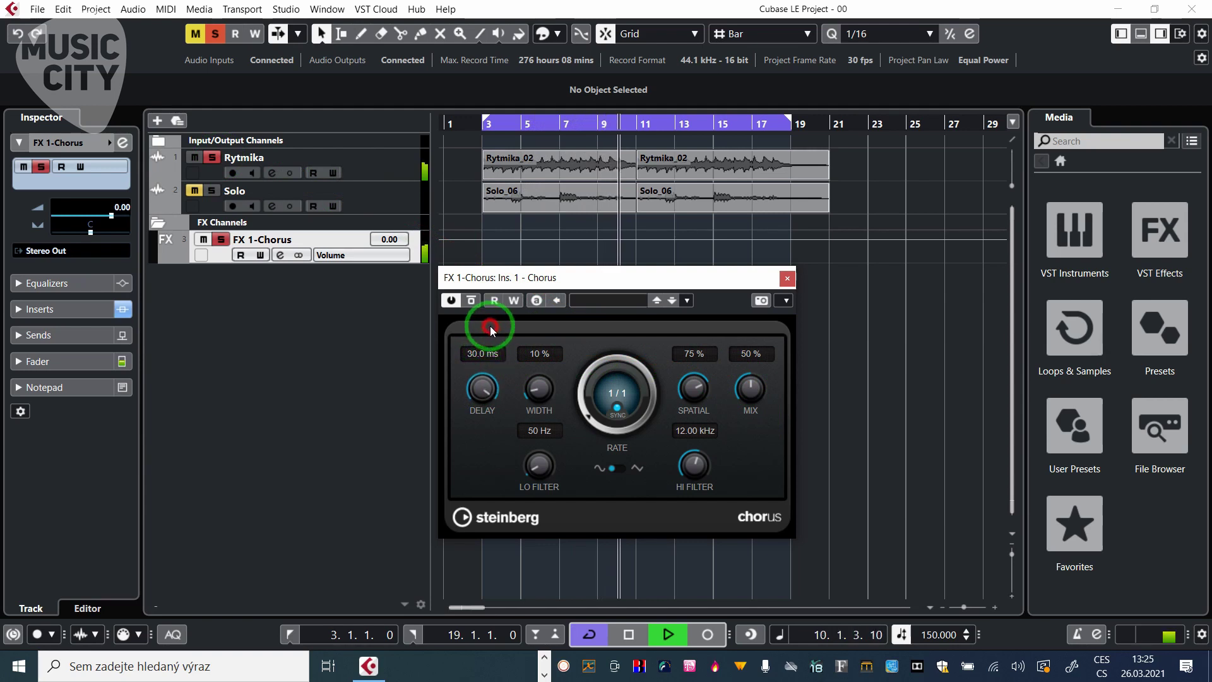
{"action": "left_click_drag", "start_coordinate": [539, 459], "coordinate": [478, 448]}
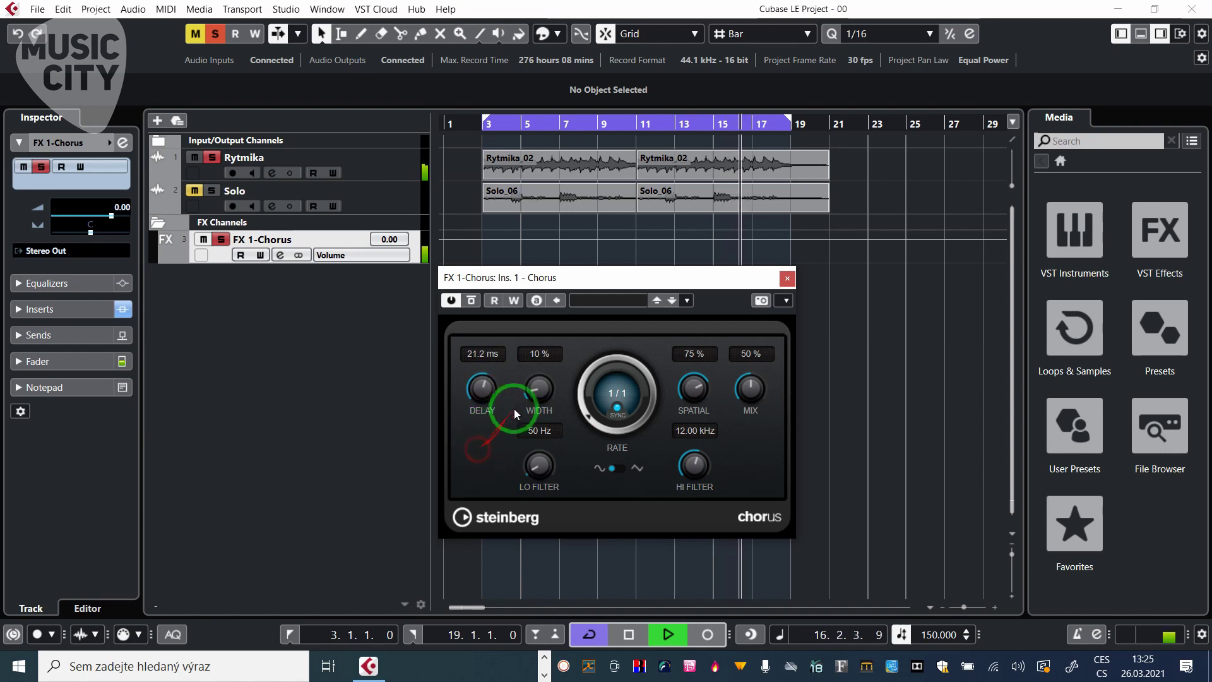
{"action": "left_click_drag", "start_coordinate": [534, 399], "coordinate": [690, 524]}
{"action": "left_click_drag", "start_coordinate": [693, 455], "coordinate": [706, 593]}
{"action": "left_click_drag", "start_coordinate": [749, 396], "coordinate": [790, 297]}
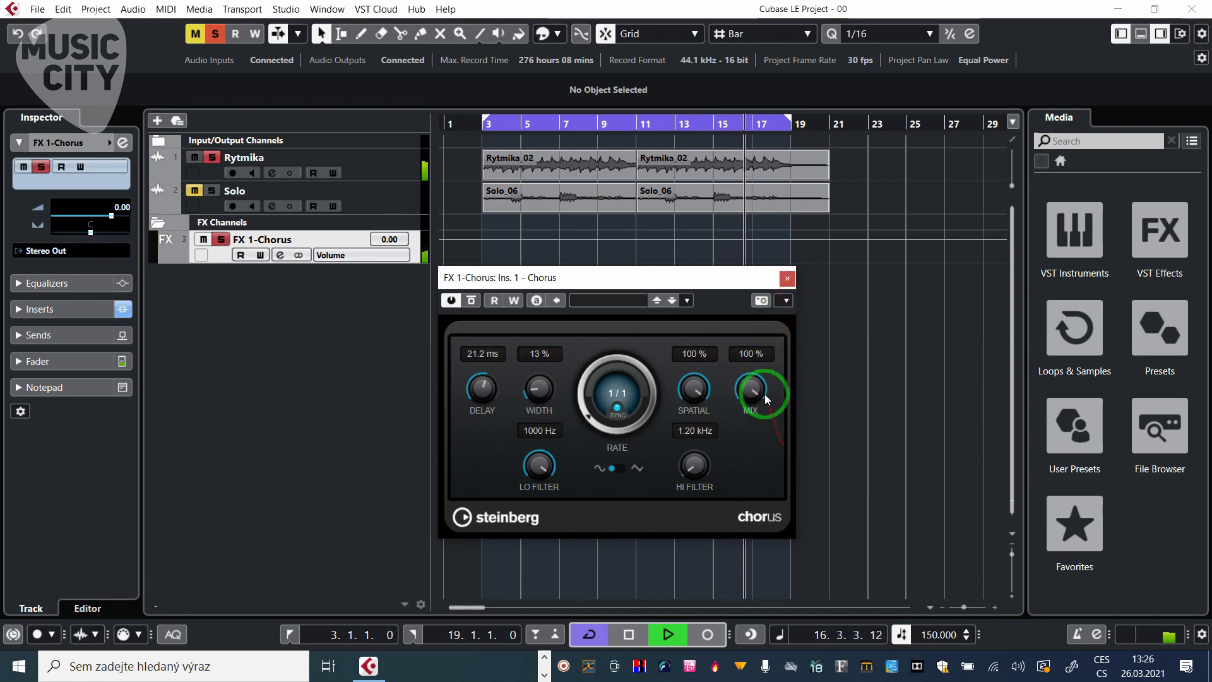
{"action": "left_click_drag", "start_coordinate": [763, 386], "coordinate": [736, 523]}
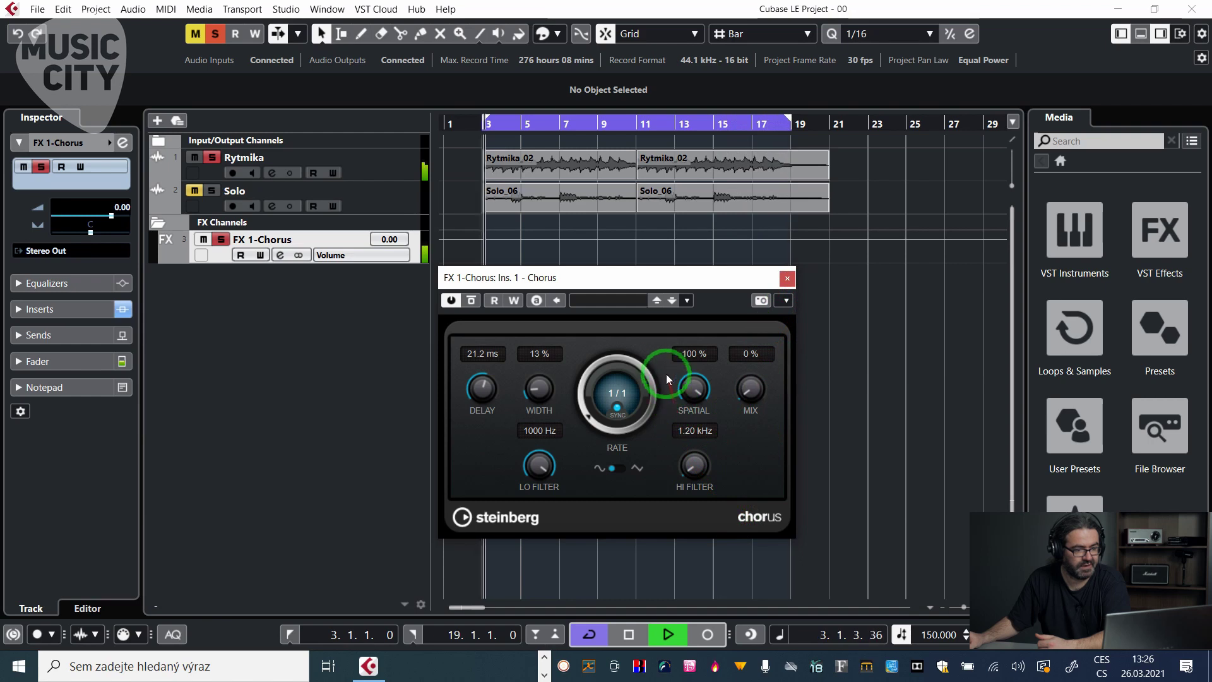
Load the Slow Leslie preset into the Chorus effect and try out the Fast Leslie preset.
{"action": "left_click", "coordinate": [606, 300]}
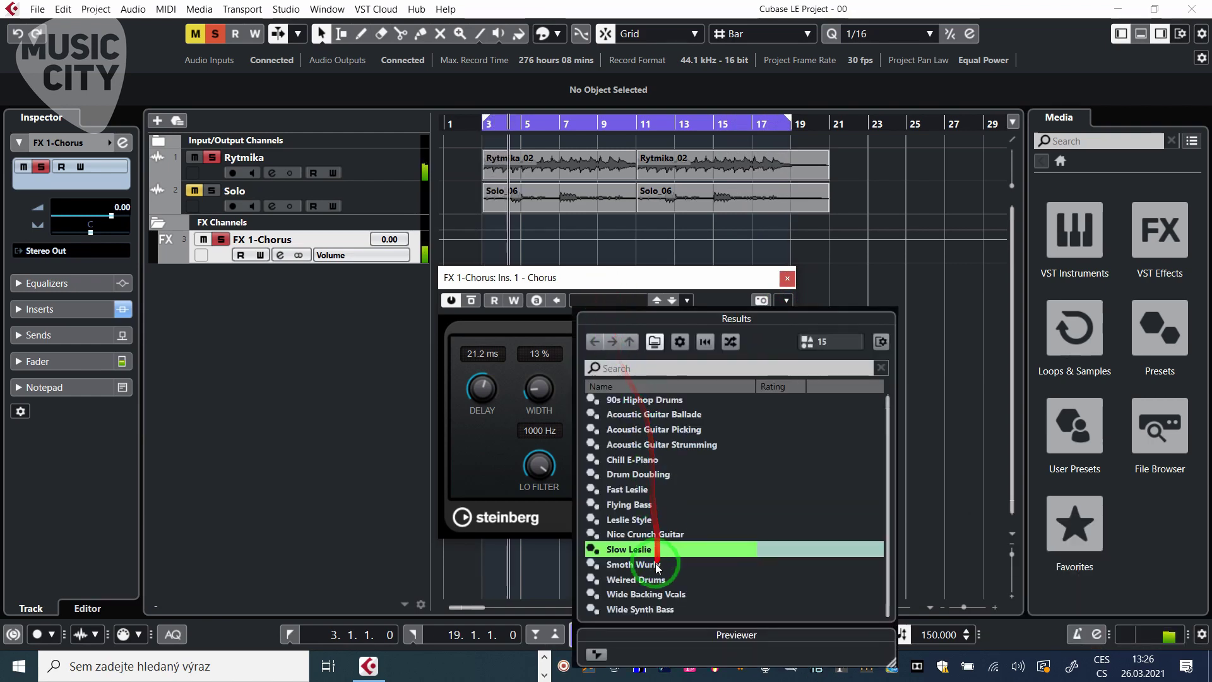
{"action": "double_click", "coordinate": [628, 550]}
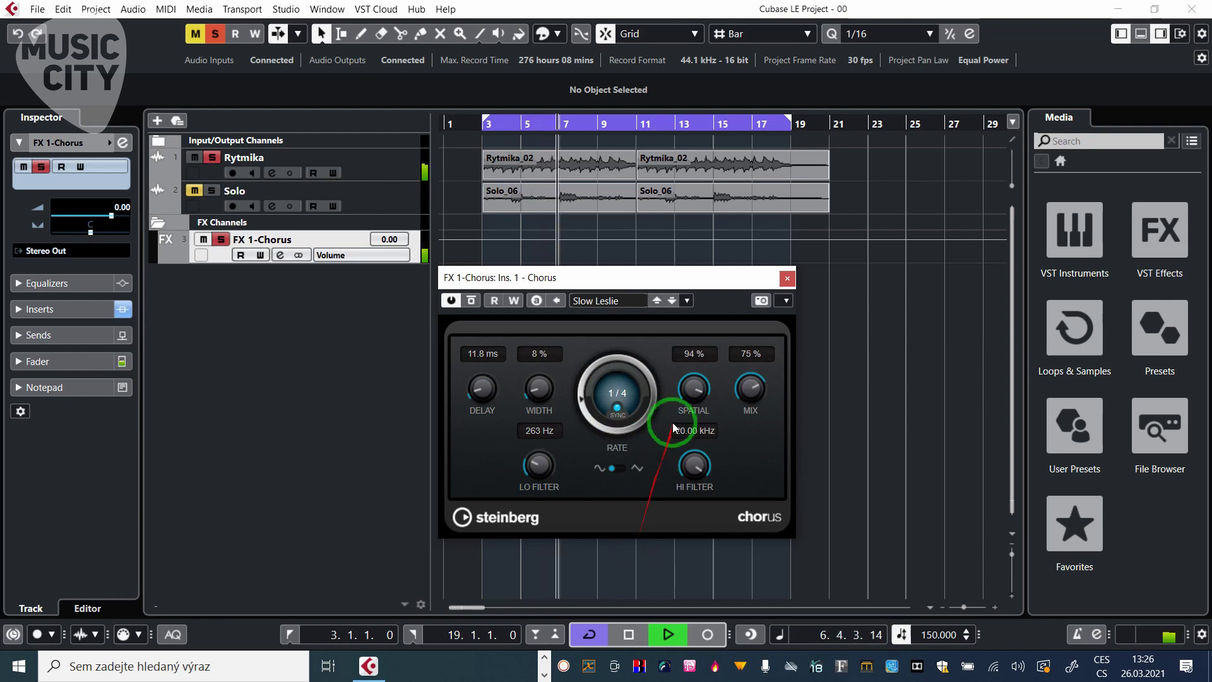
{"action": "left_click", "coordinate": [628, 303]}
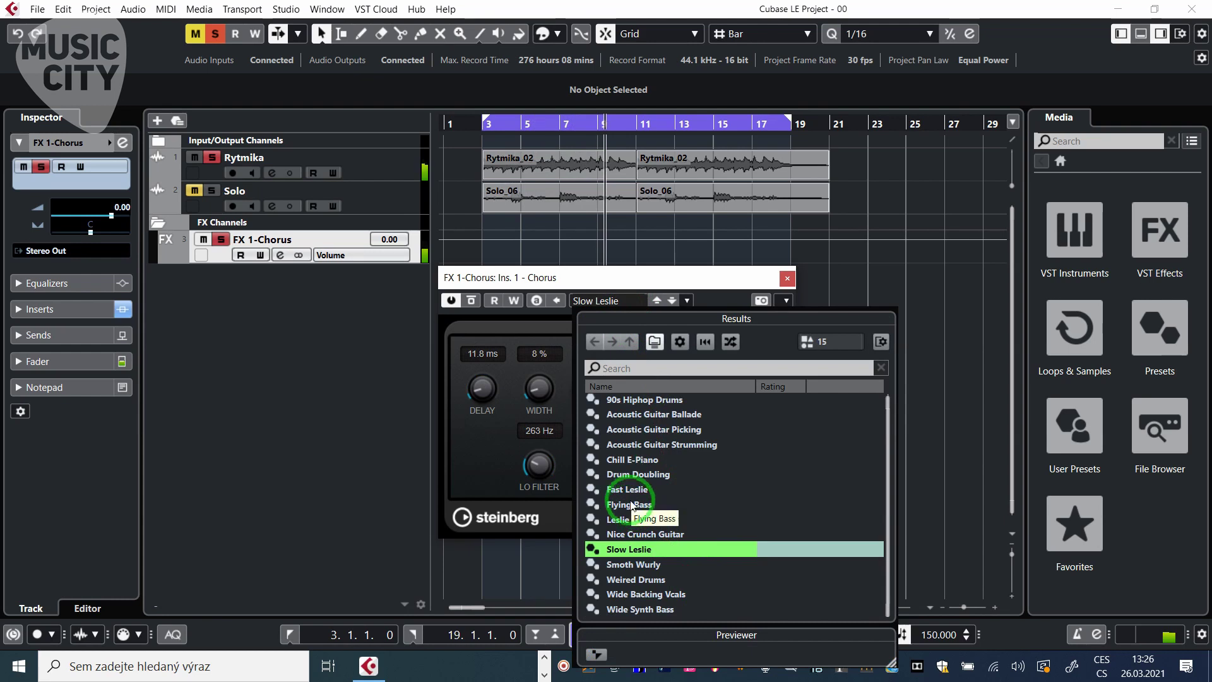
{"action": "double_click", "coordinate": [629, 491]}
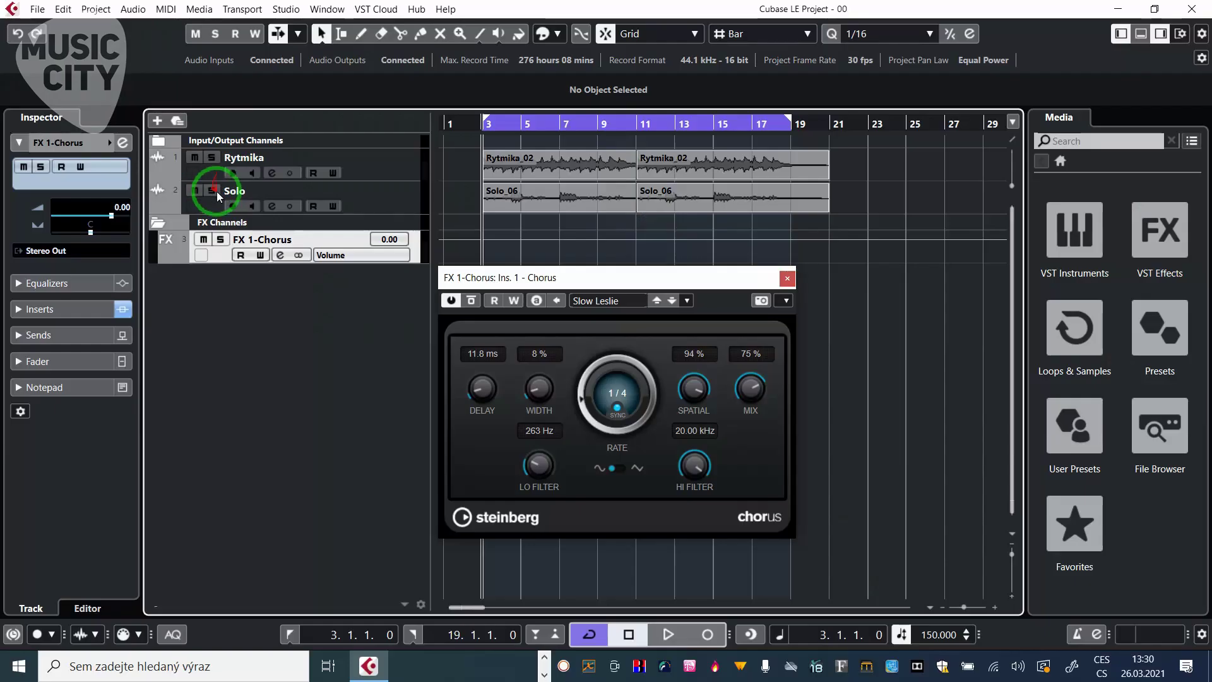
Solo the Solo track and close the Chorus effect window.
{"action": "left_click", "coordinate": [217, 191]}
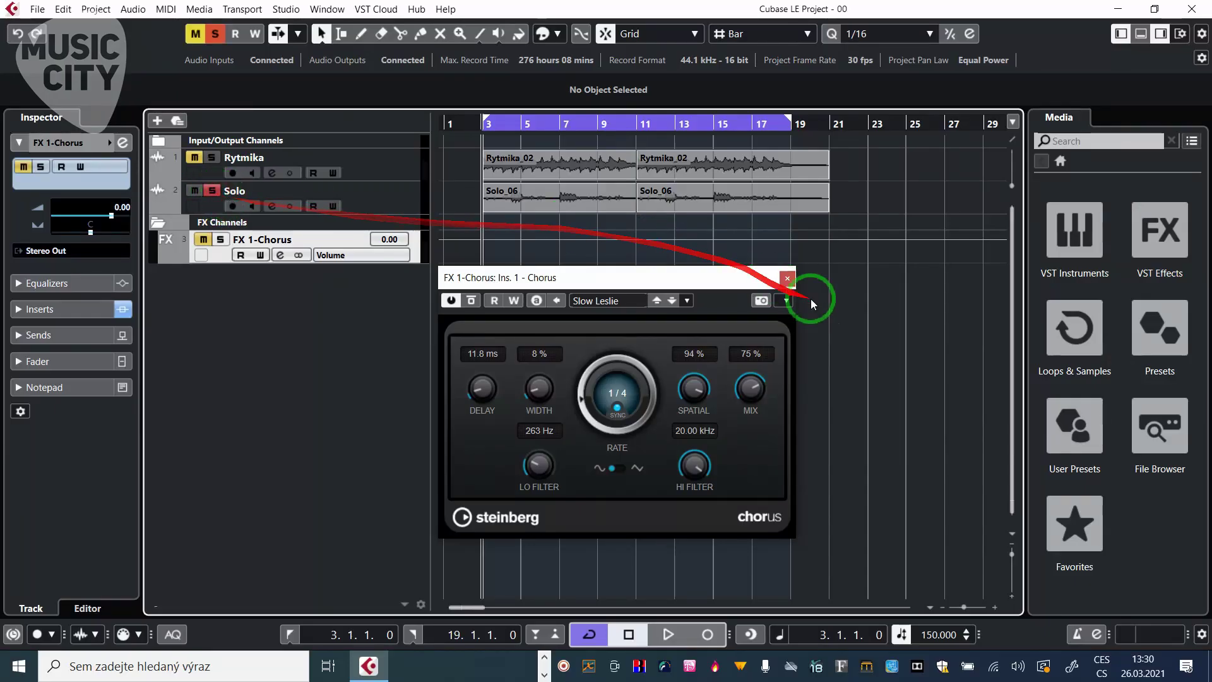
{"action": "left_click", "coordinate": [787, 278]}
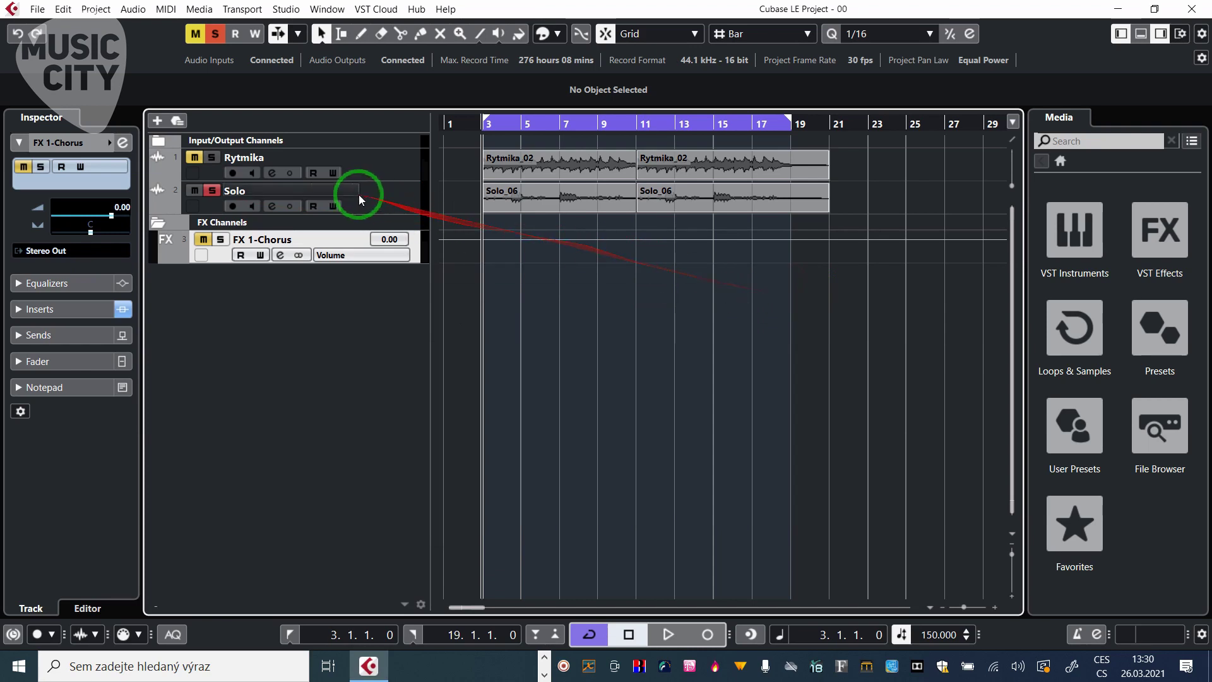
Add a stereo FX channel with the RoomWorks SE reverb to the Solo track, routed to Stereo Out.
{"action": "left_click", "coordinate": [395, 200]}
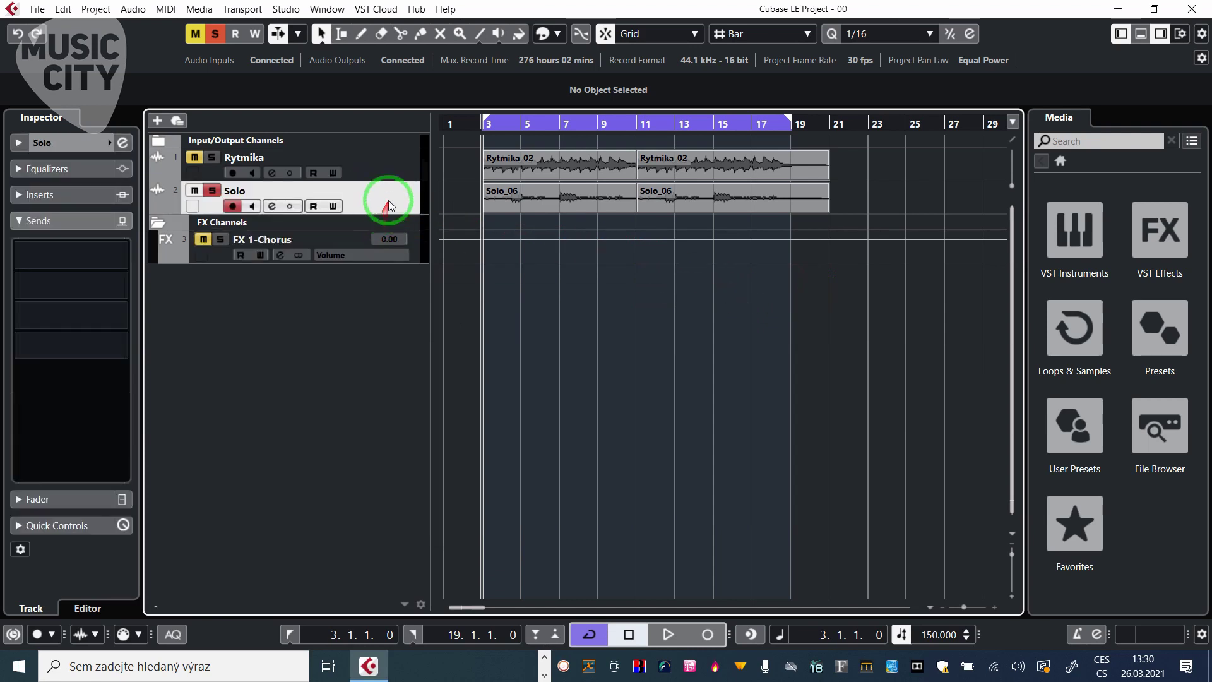
{"action": "right_click", "coordinate": [389, 206]}
{"action": "mouse_move", "coordinate": [480, 206]}
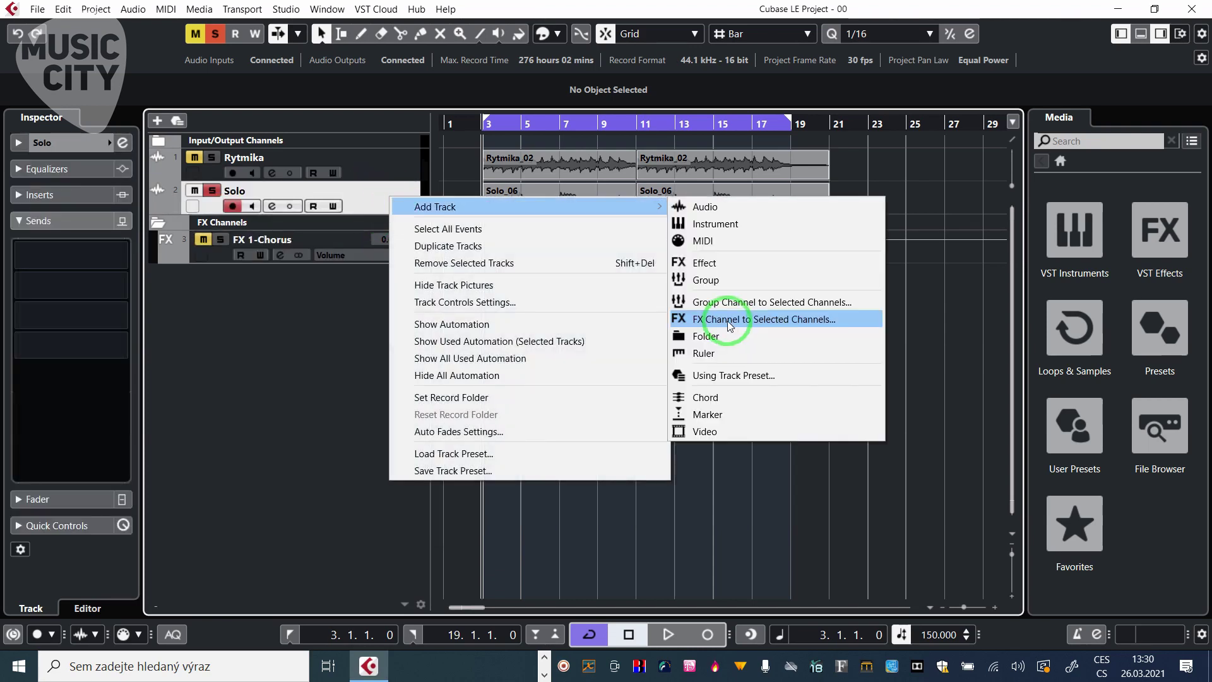
{"action": "left_click", "coordinate": [731, 320]}
{"action": "left_click", "coordinate": [721, 288]}
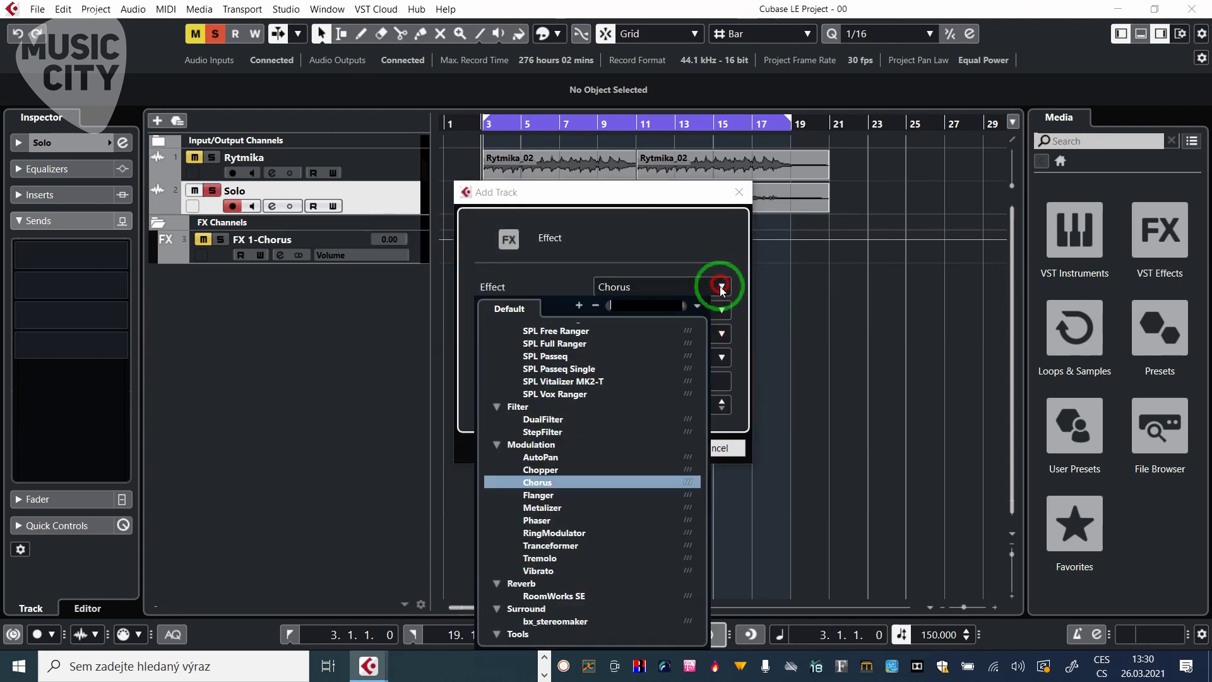
{"action": "scroll", "coordinate": [617, 467], "scroll_direction": "down", "scroll_amount": 1}
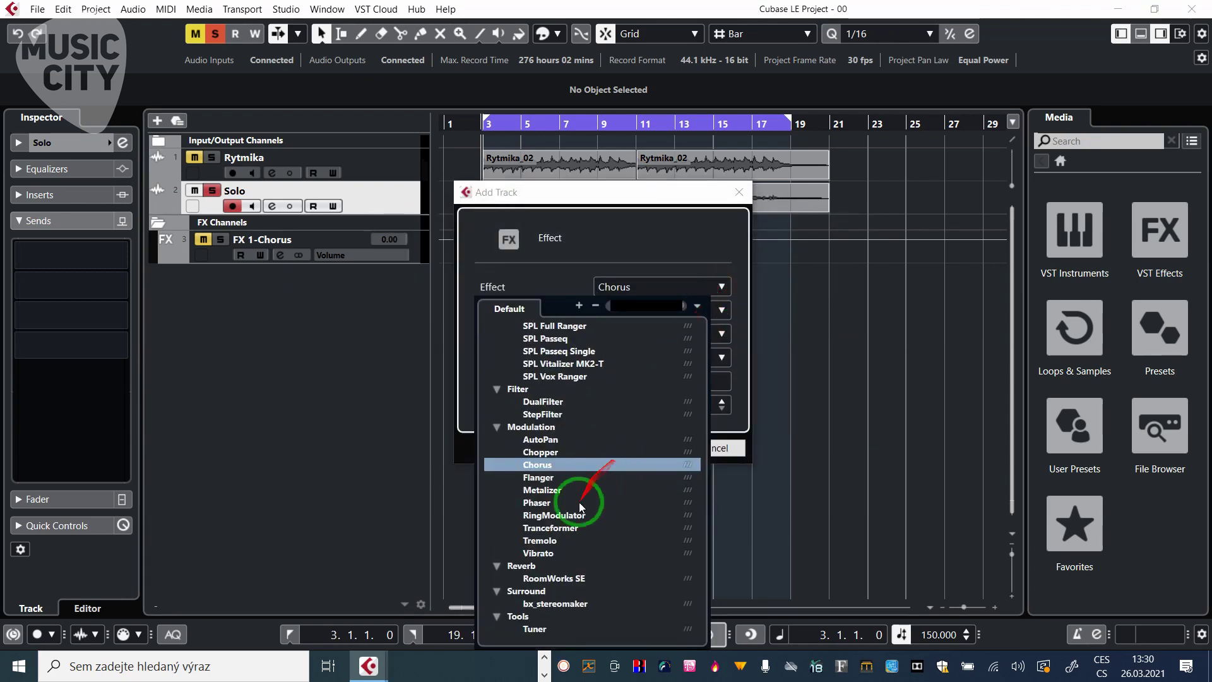
{"action": "left_click", "coordinate": [560, 580]}
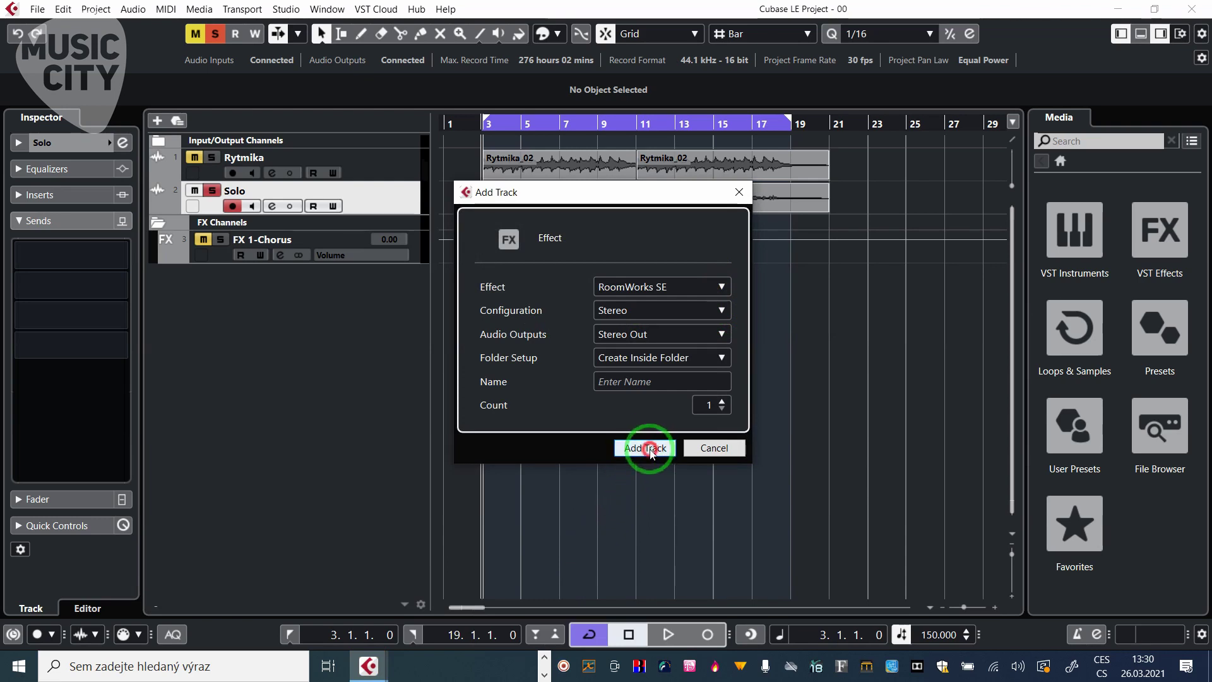
{"action": "left_click", "coordinate": [645, 449]}
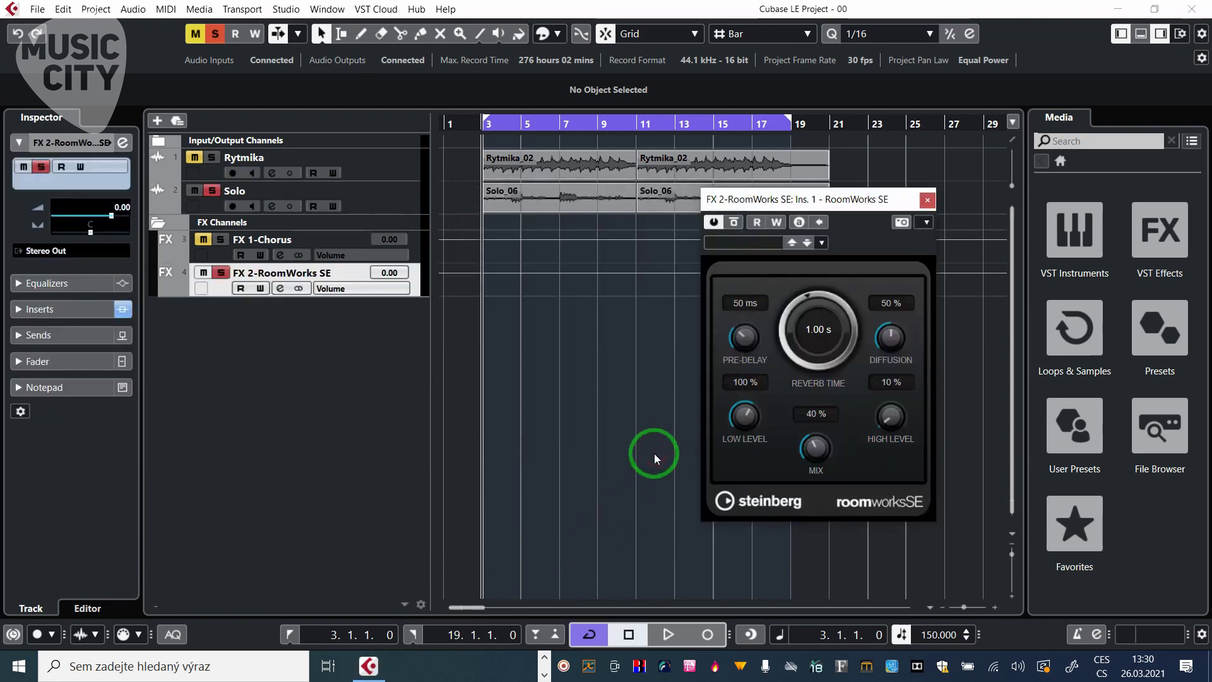
Play the project and lower the Solo track's send level to FX 2-RoomWorks SE to -2.04.
{"action": "left_click", "coordinate": [498, 124]}
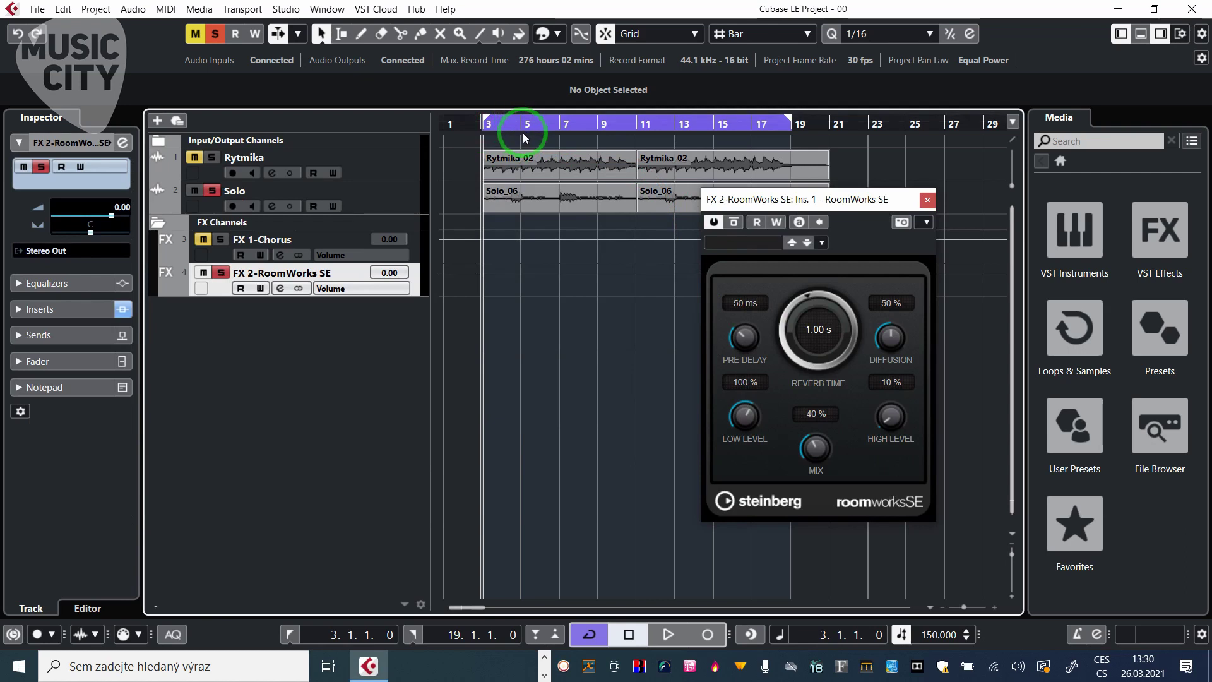
{"action": "key", "text": "space"}
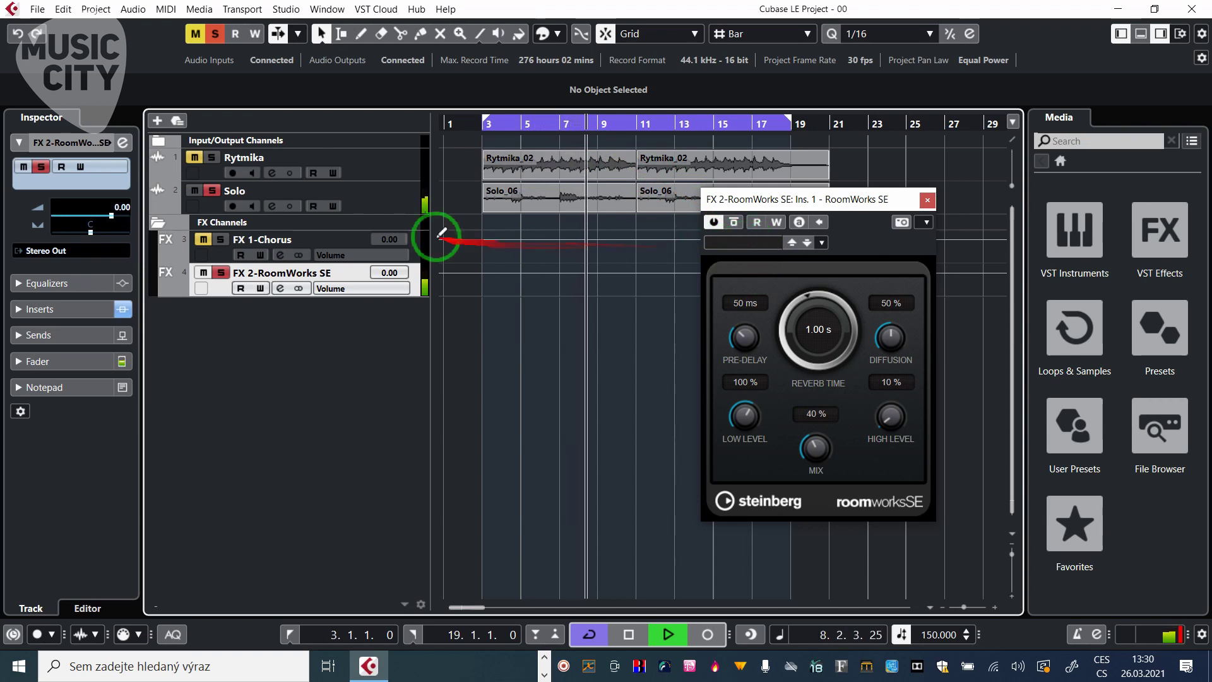
{"action": "left_click", "coordinate": [397, 198]}
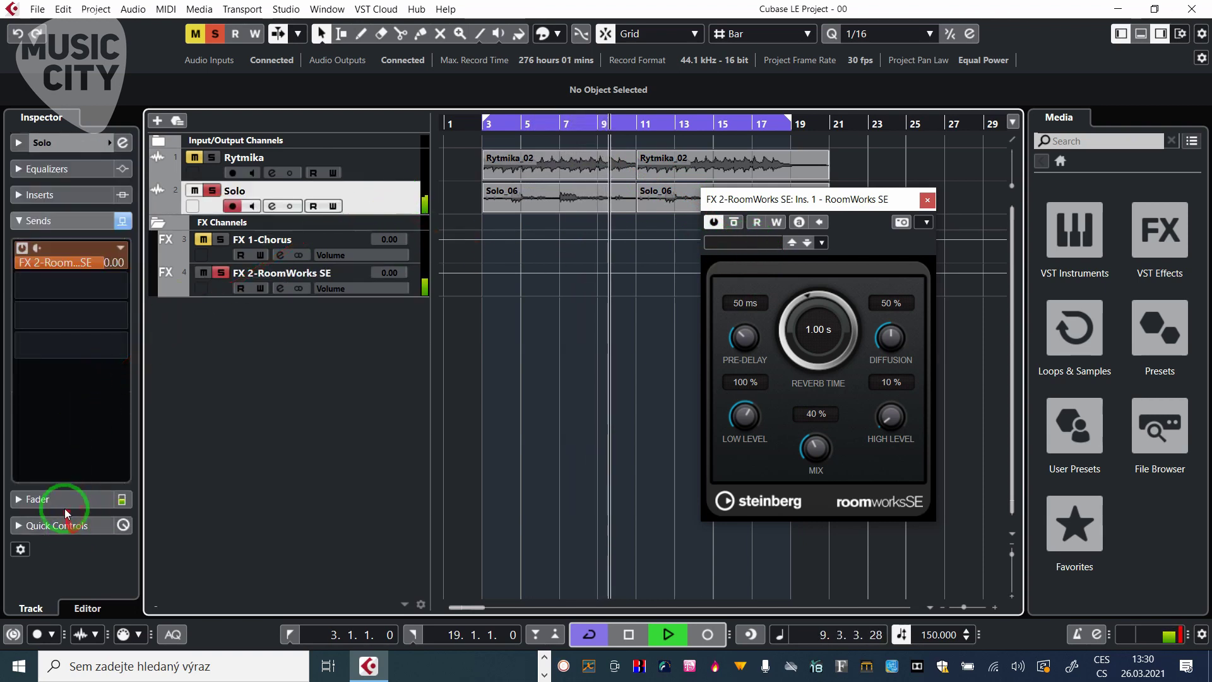
{"action": "left_click_drag", "start_coordinate": [101, 268], "coordinate": [56, 263]}
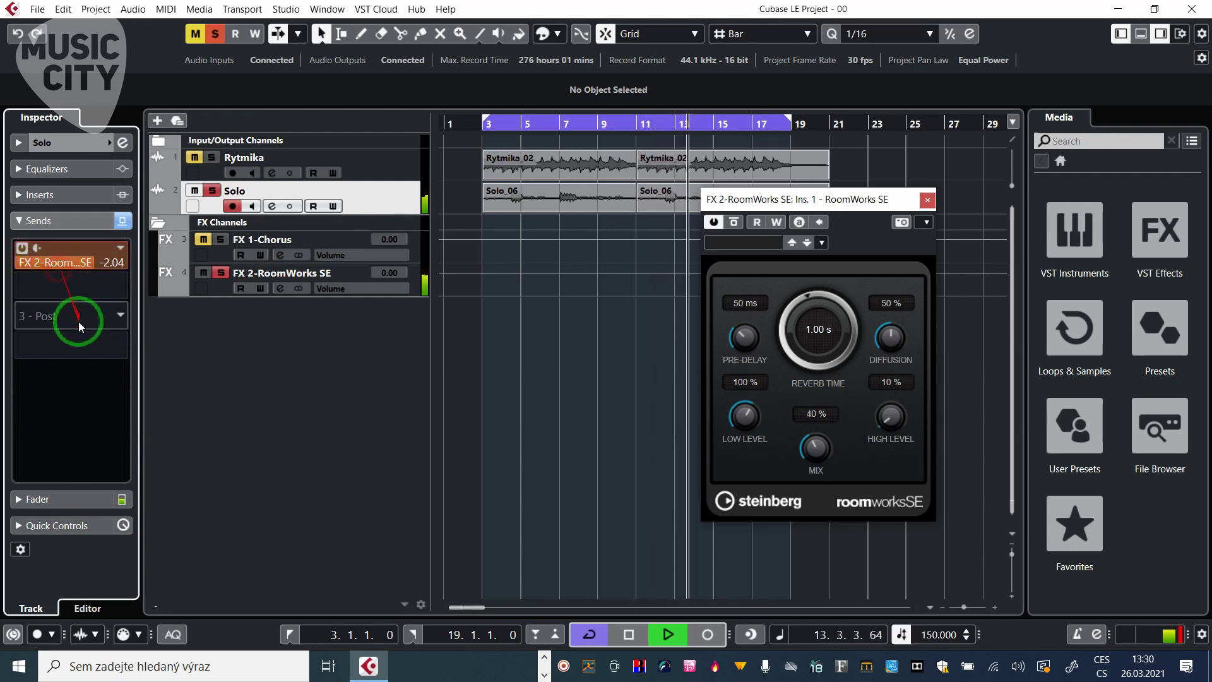
Load the Cathedral preset into RoomWorks SE, set the reverb time to 0.59 s, and close the effect window.
{"action": "left_click", "coordinate": [756, 243]}
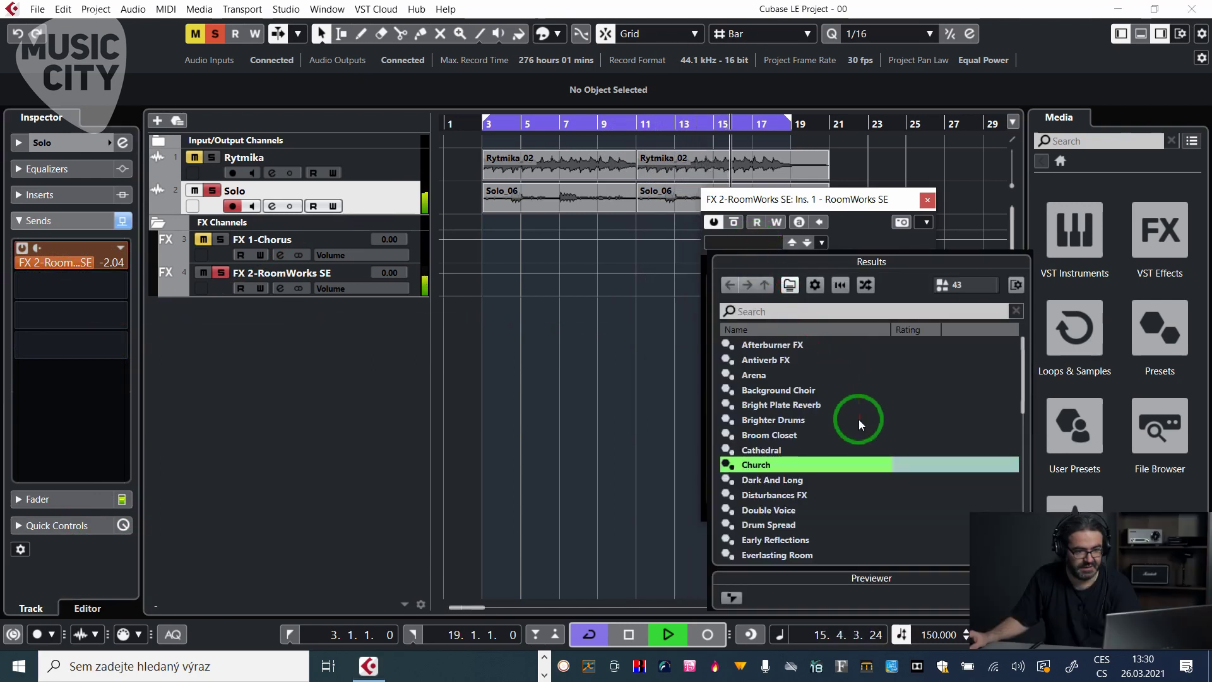
{"action": "double_click", "coordinate": [782, 450]}
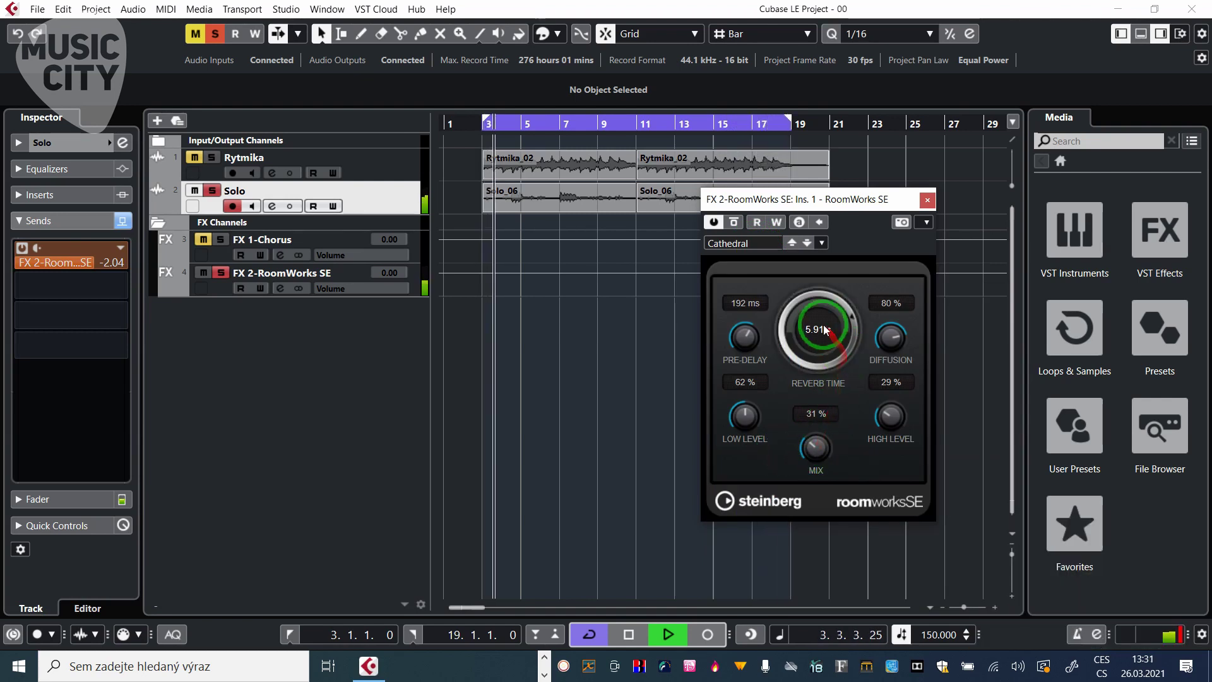
{"action": "left_click_drag", "start_coordinate": [829, 304], "coordinate": [793, 343]}
{"action": "left_click", "coordinate": [745, 342]}
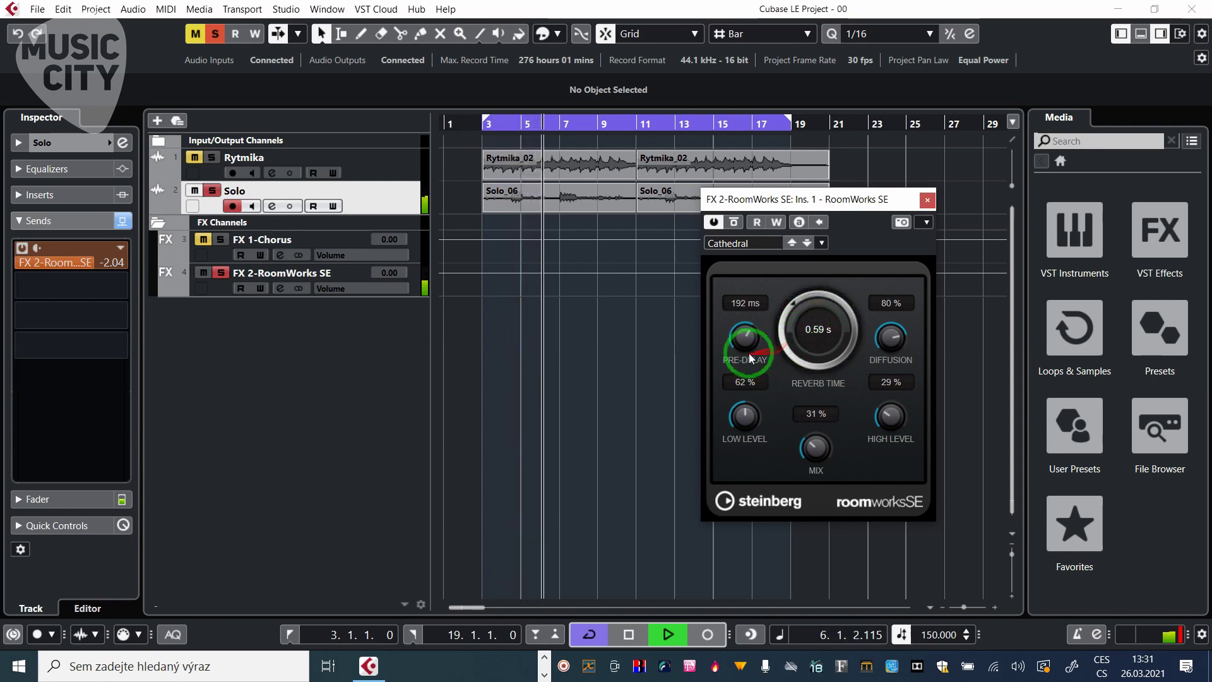
{"action": "key", "text": "Escape"}
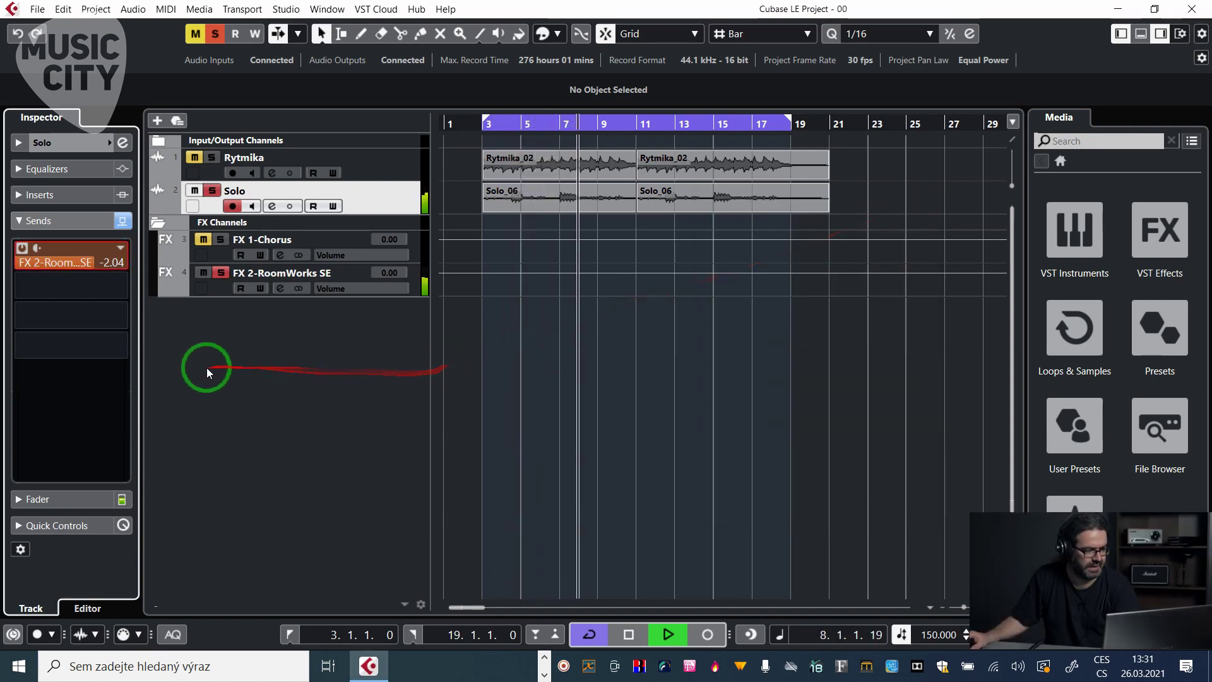
Insert the MonoDelay effect in the second insert slot of the FX 2-RoomWorks SE channel.
{"action": "left_click", "coordinate": [217, 292]}
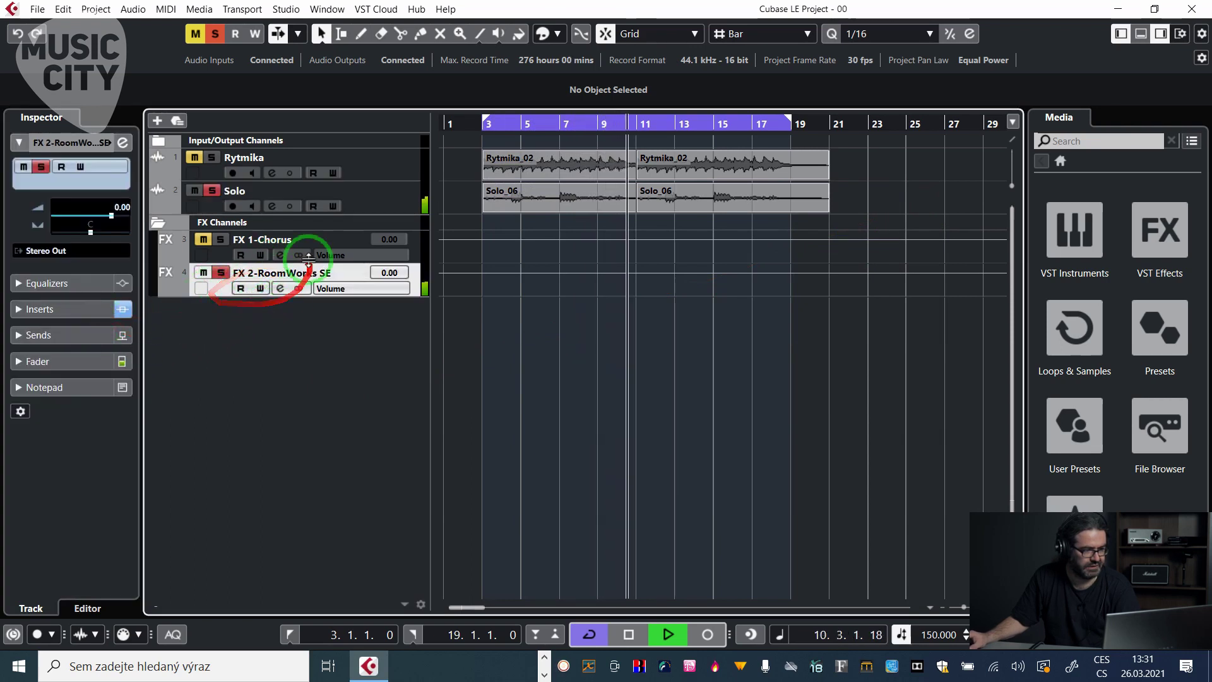
{"action": "left_click", "coordinate": [82, 311]}
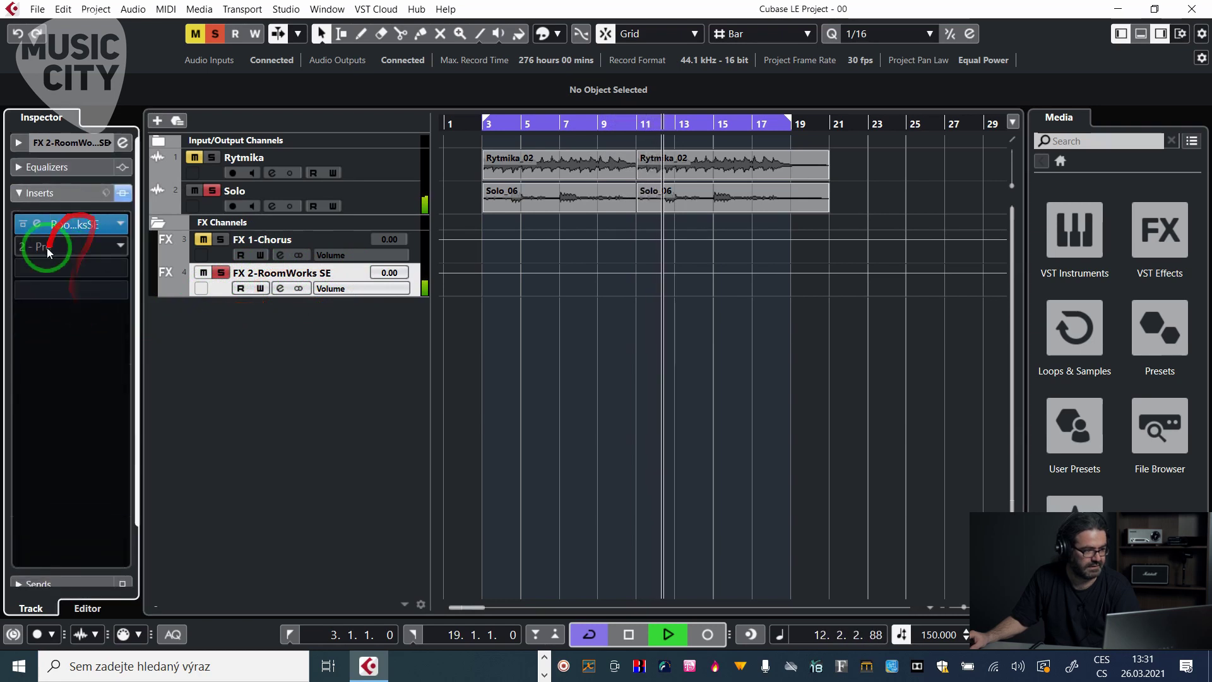
{"action": "left_click", "coordinate": [119, 246]}
{"action": "left_click", "coordinate": [38, 302]}
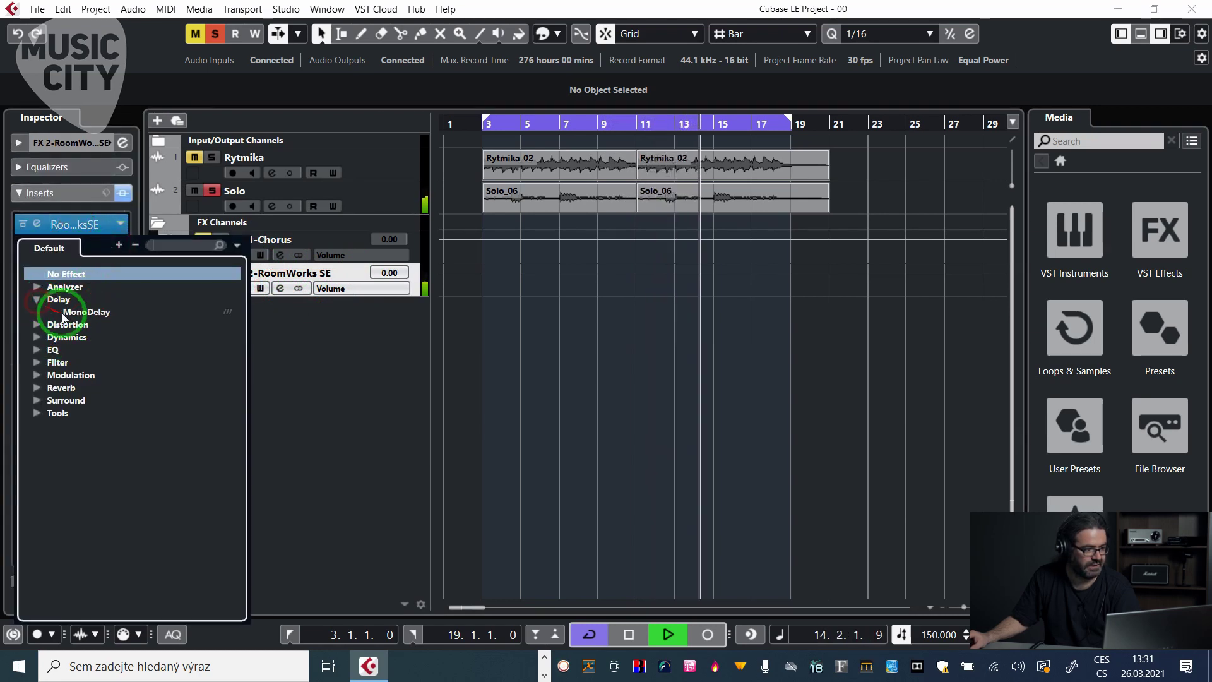
{"action": "left_click", "coordinate": [76, 312]}
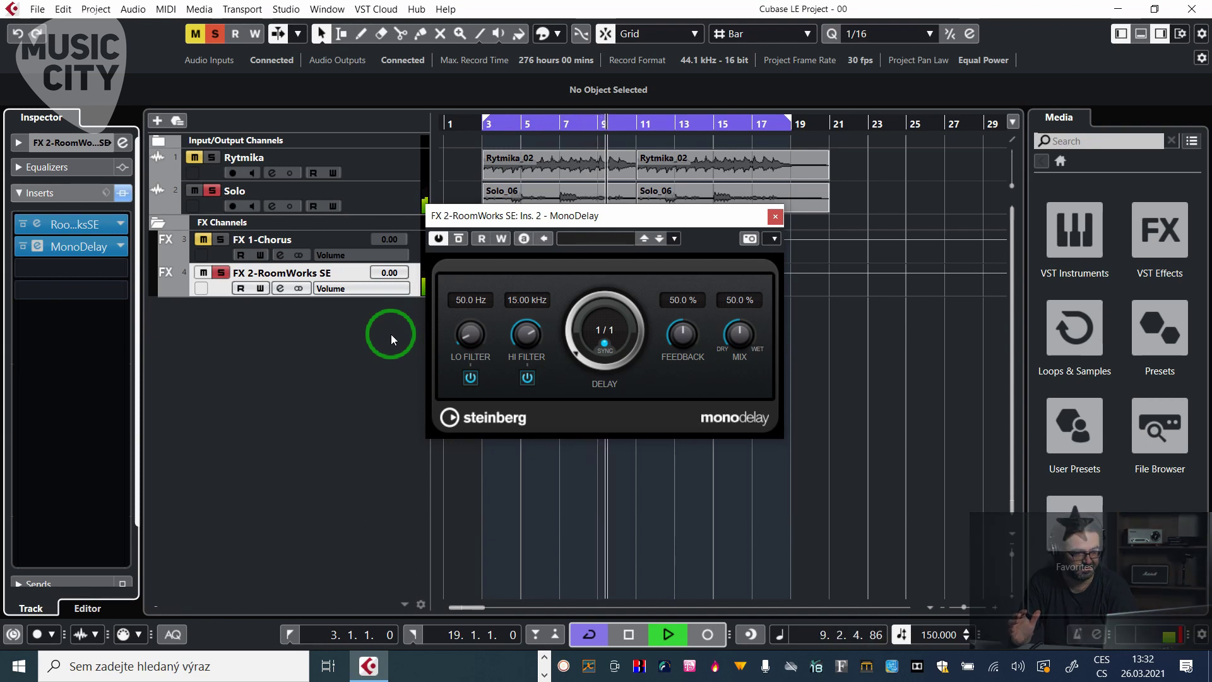
Set the MonoDelay's delay time to 1/16 and its mix to 19.0%.
{"action": "left_click_drag", "start_coordinate": [585, 377], "coordinate": [576, 319]}
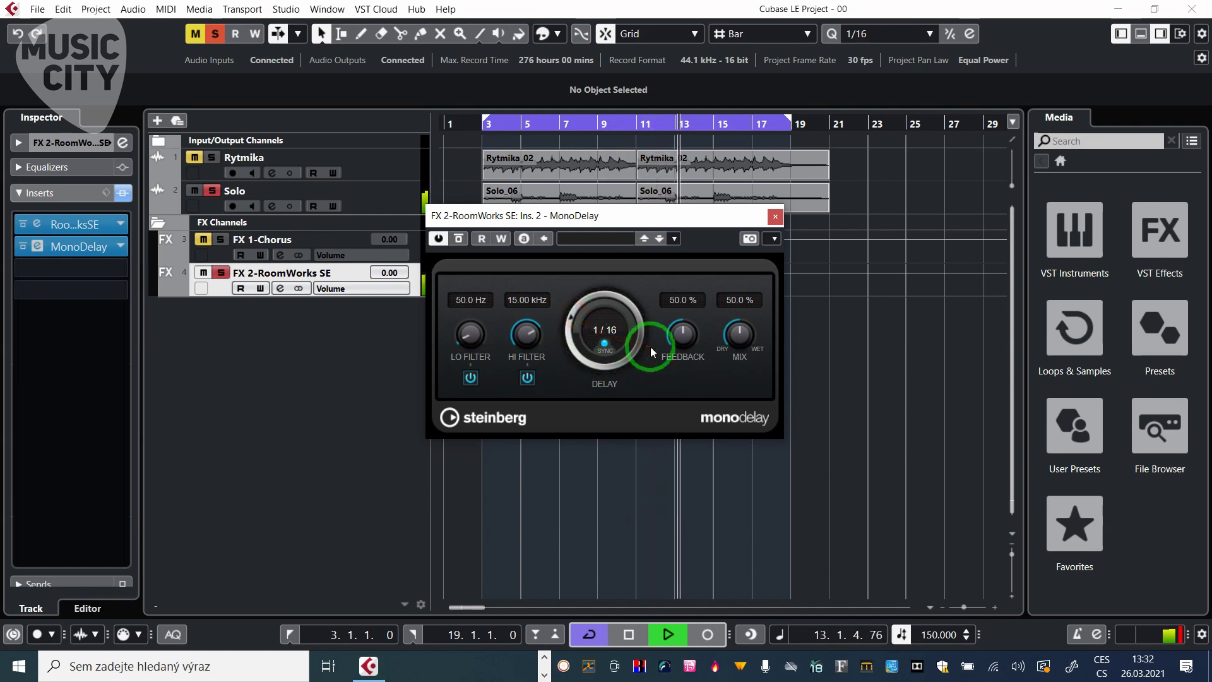
{"action": "left_click_drag", "start_coordinate": [740, 331], "coordinate": [727, 364]}
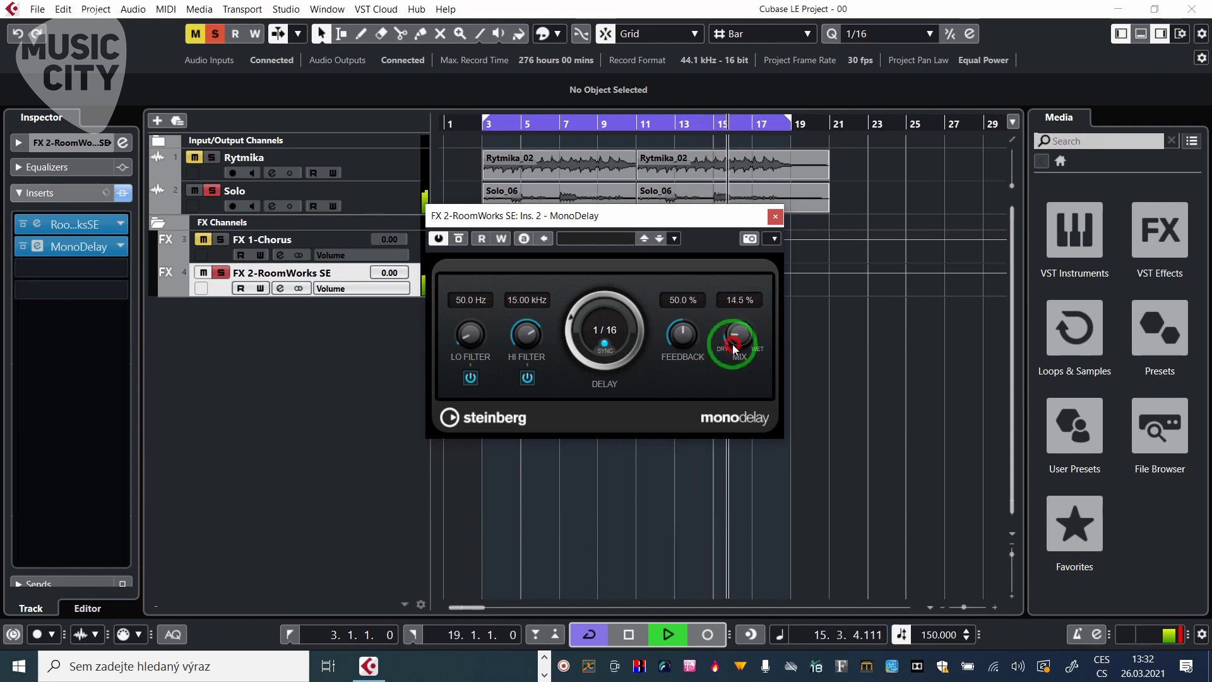
{"action": "left_click_drag", "start_coordinate": [732, 341], "coordinate": [735, 337]}
Set the MonoDelay's delay time to 1/8 and look through its preset list without loading one.
{"action": "left_click", "coordinate": [590, 328]}
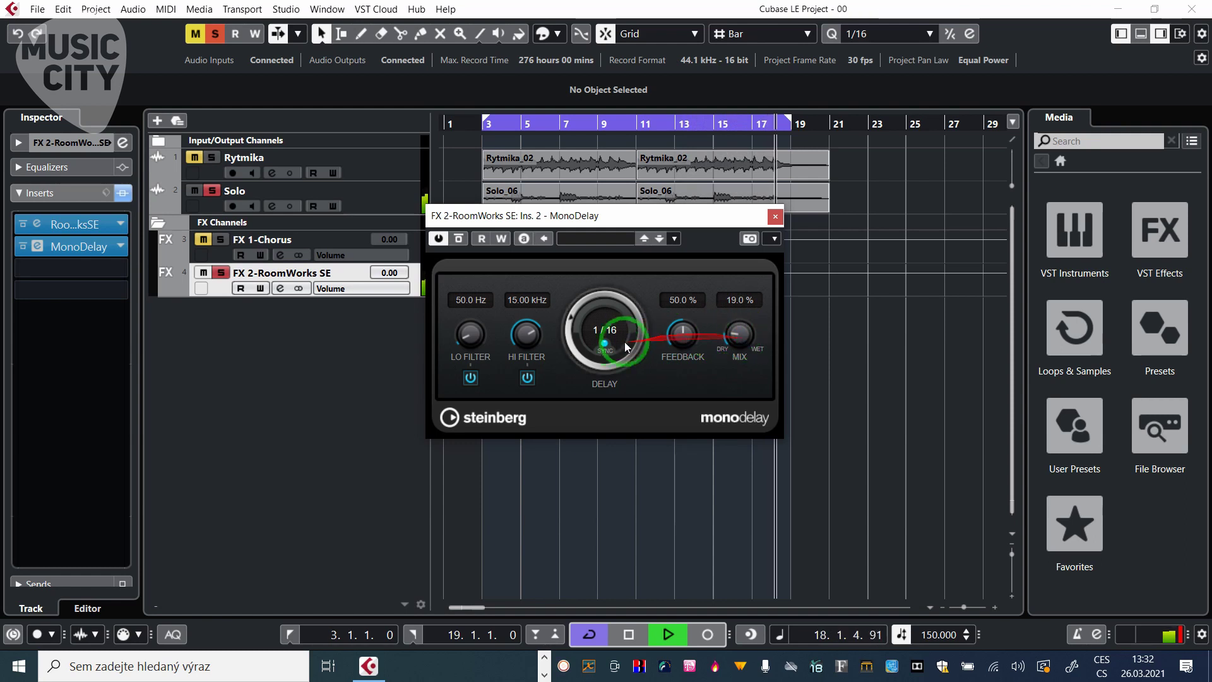
{"action": "left_click_drag", "start_coordinate": [577, 325], "coordinate": [649, 360]}
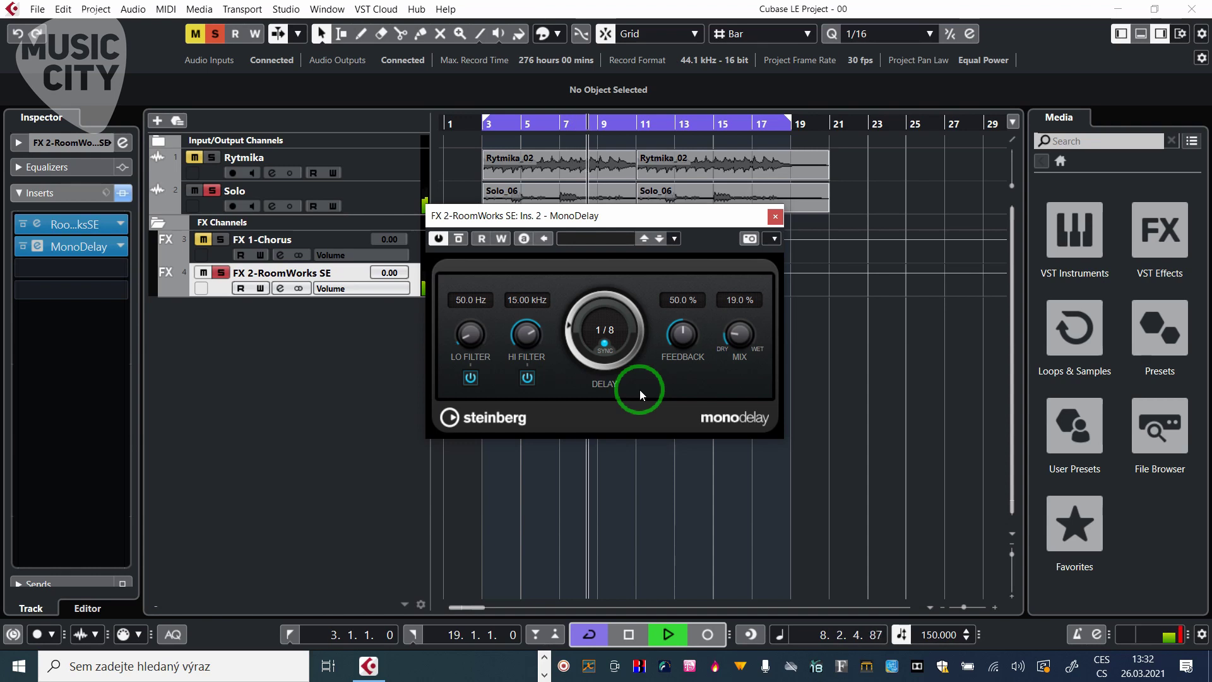
{"action": "left_click_drag", "start_coordinate": [696, 342], "coordinate": [695, 342]}
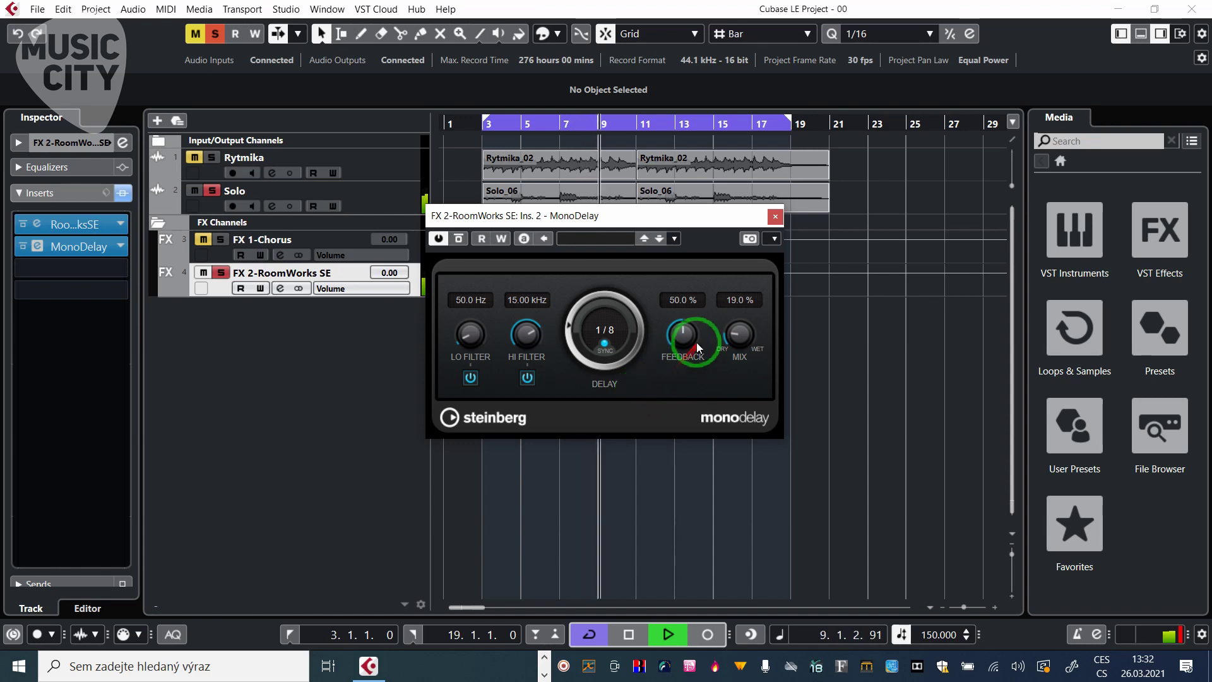
{"action": "left_click", "coordinate": [589, 238]}
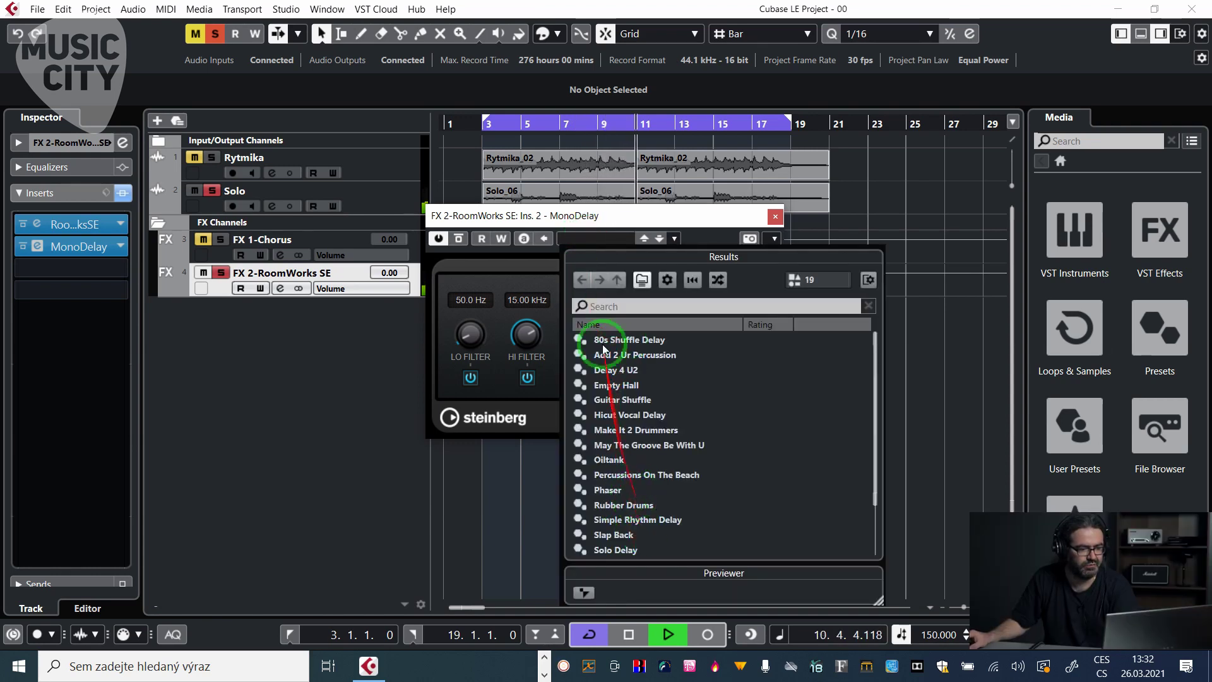
{"action": "left_click", "coordinate": [598, 226]}
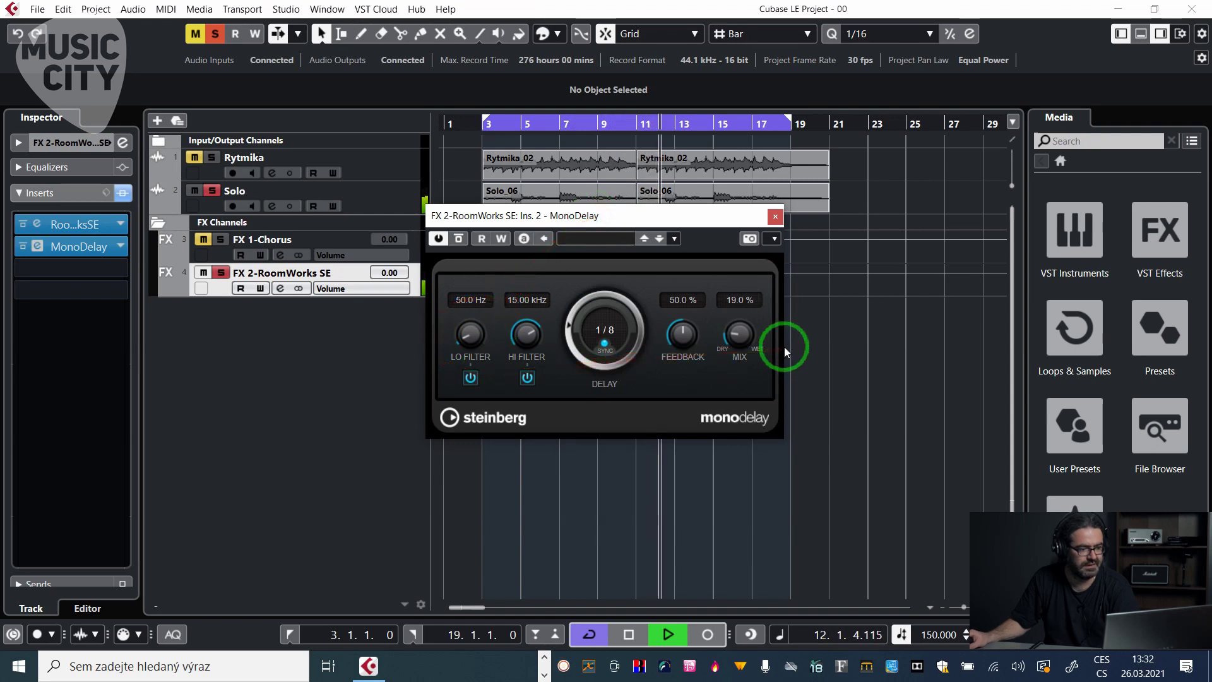
Turn off solo on the Solo track and rename the FX 2-RoomWorks SE channel as Solo kytara.
{"action": "left_click", "coordinate": [214, 192]}
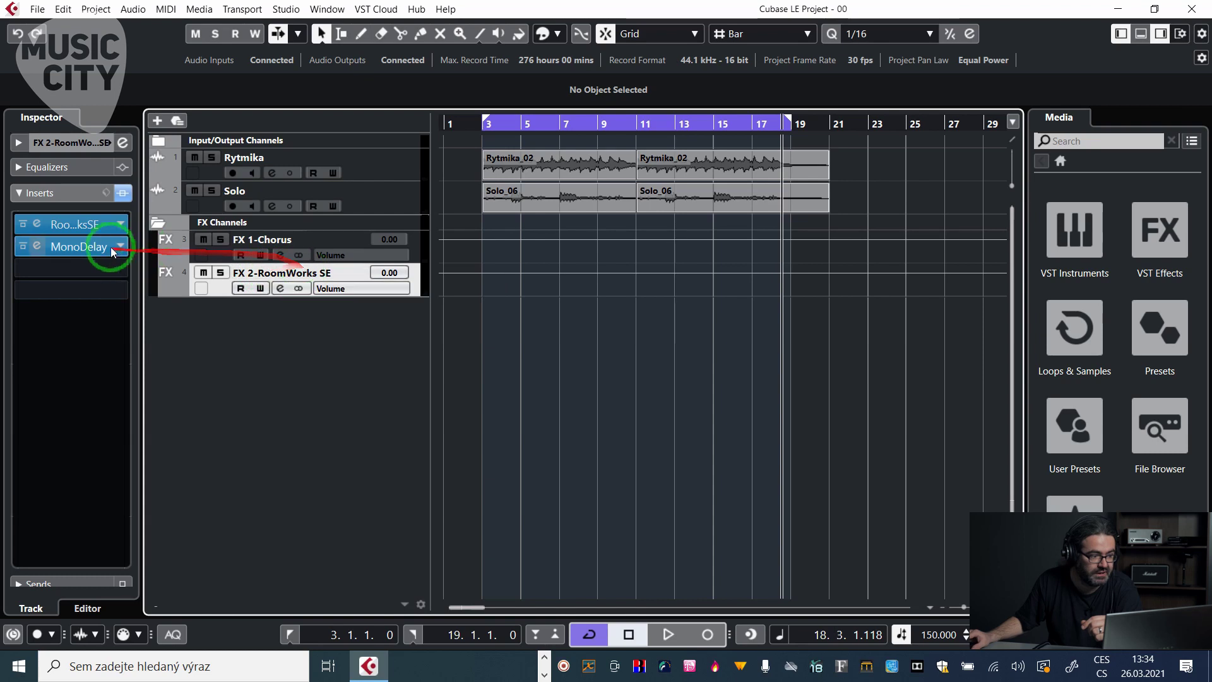
{"action": "left_click", "coordinate": [273, 274]}
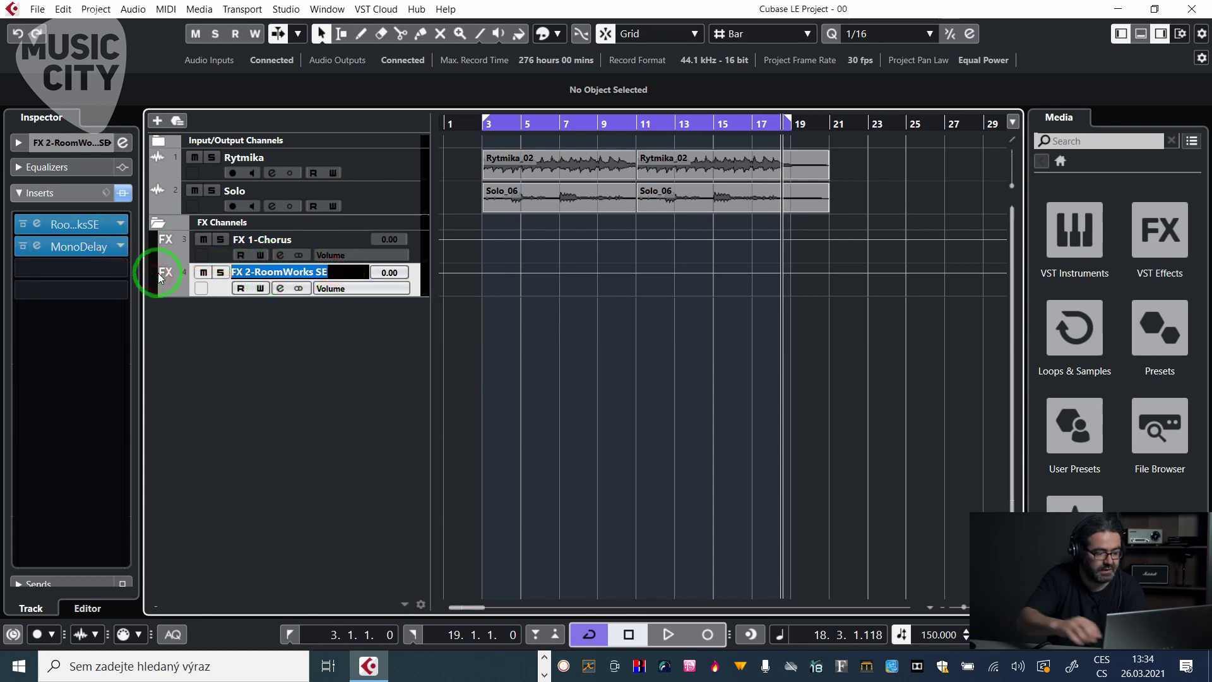
{"action": "type", "text": "Solo"}
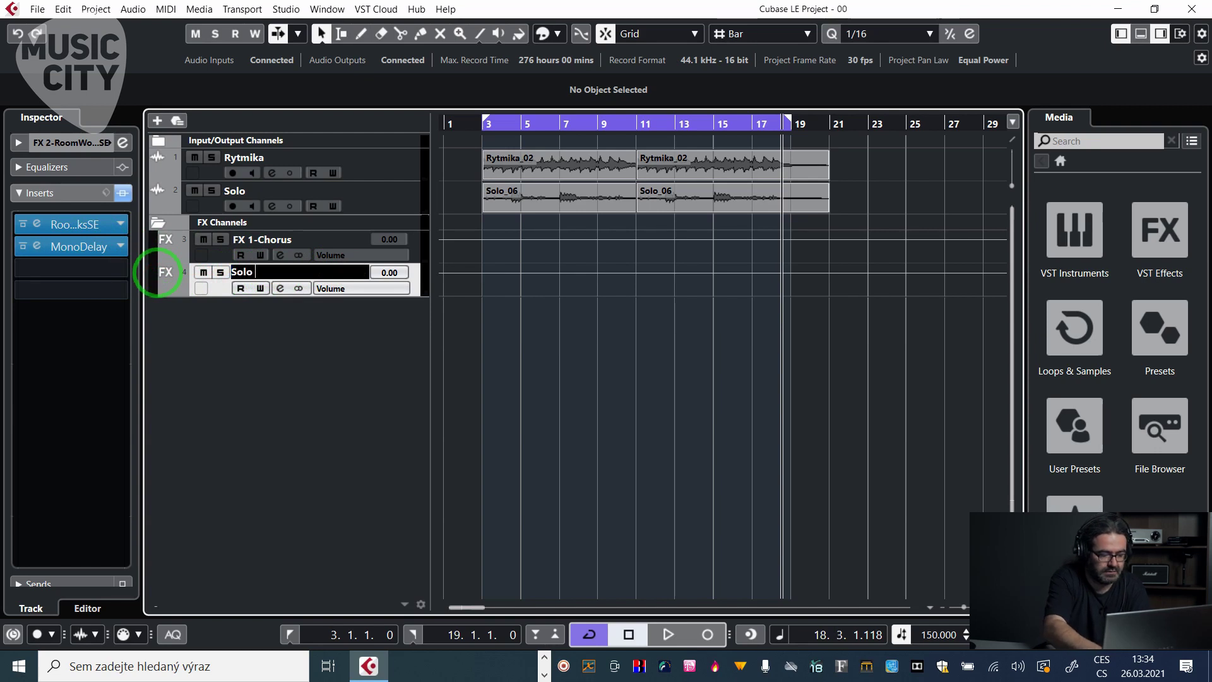
{"action": "type", "text": " kytara"}
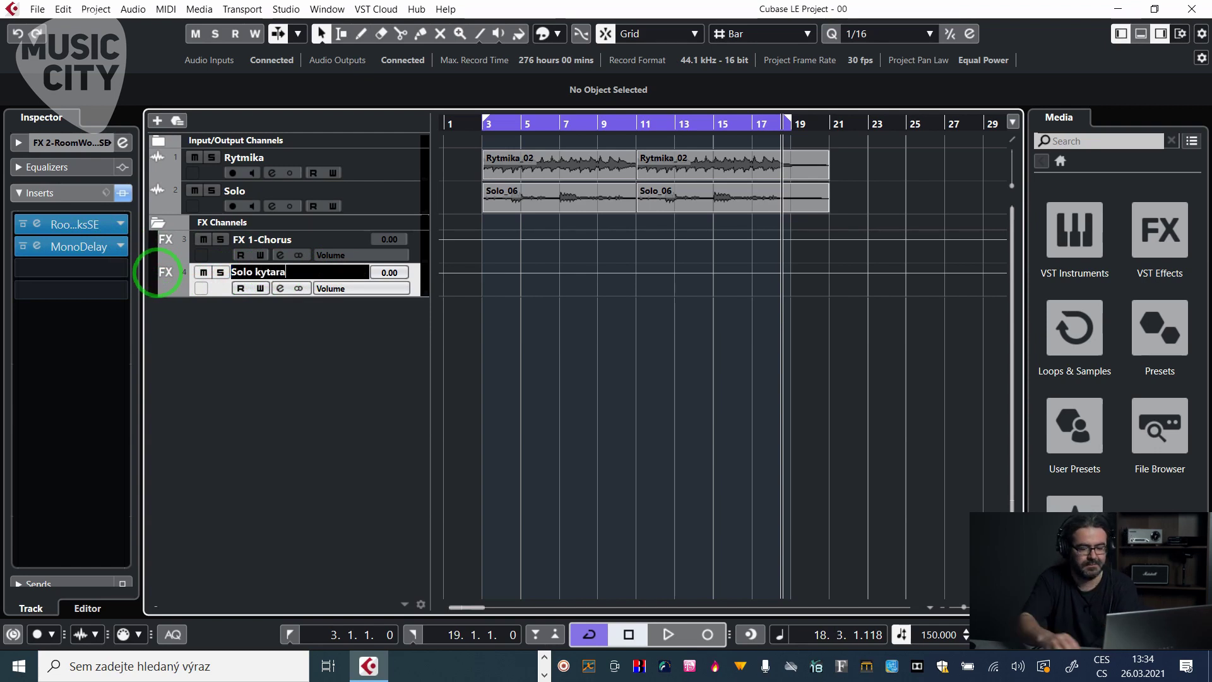
{"action": "key", "text": "Return"}
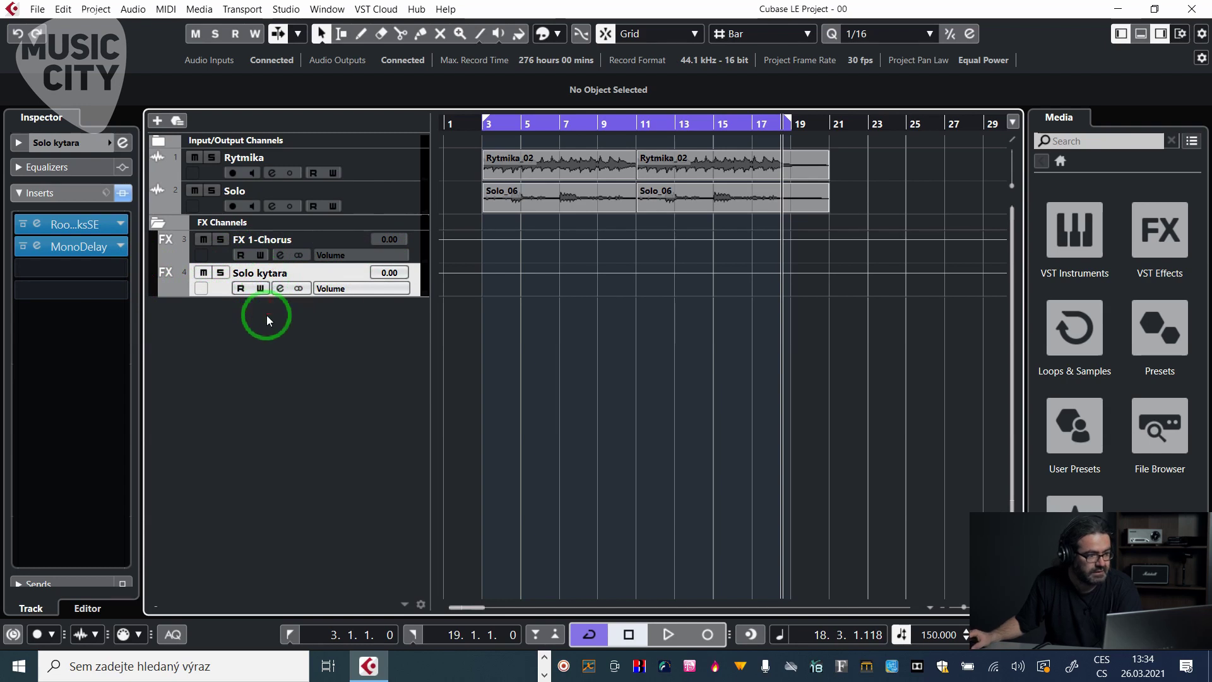
Rename the FX 1-Chorus channel as Rytmika.
{"action": "left_click", "coordinate": [273, 240]}
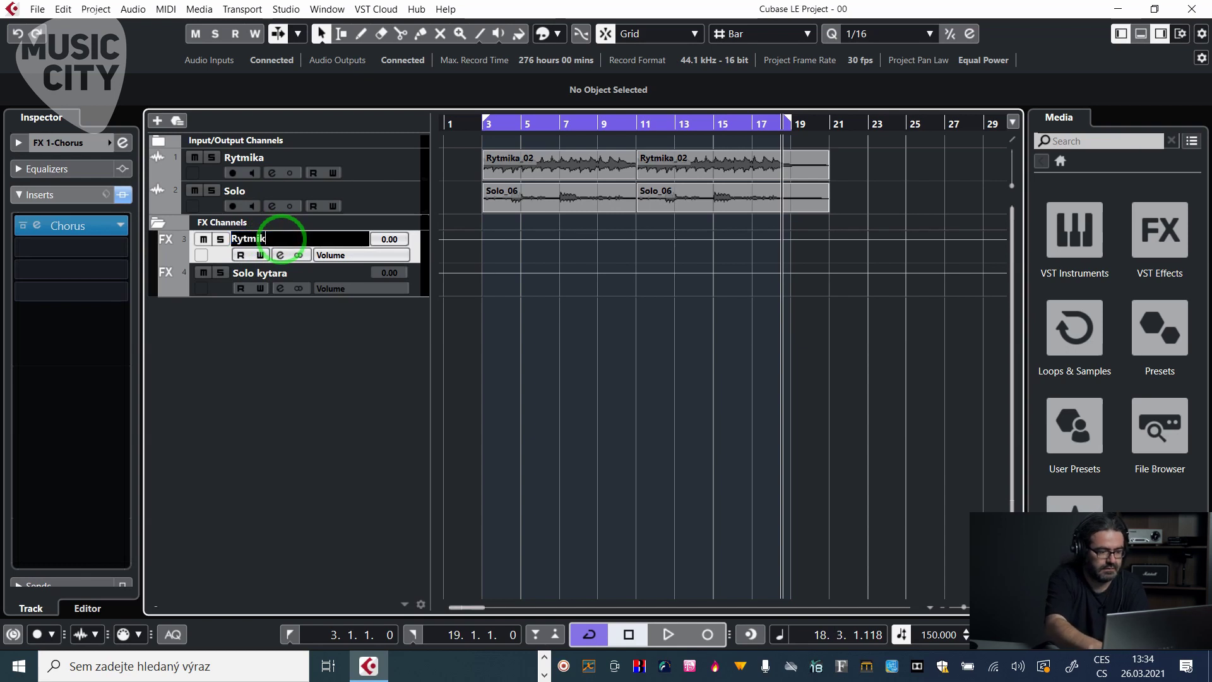
{"action": "type", "text": "Rytmika"}
{"action": "key", "text": "Return"}
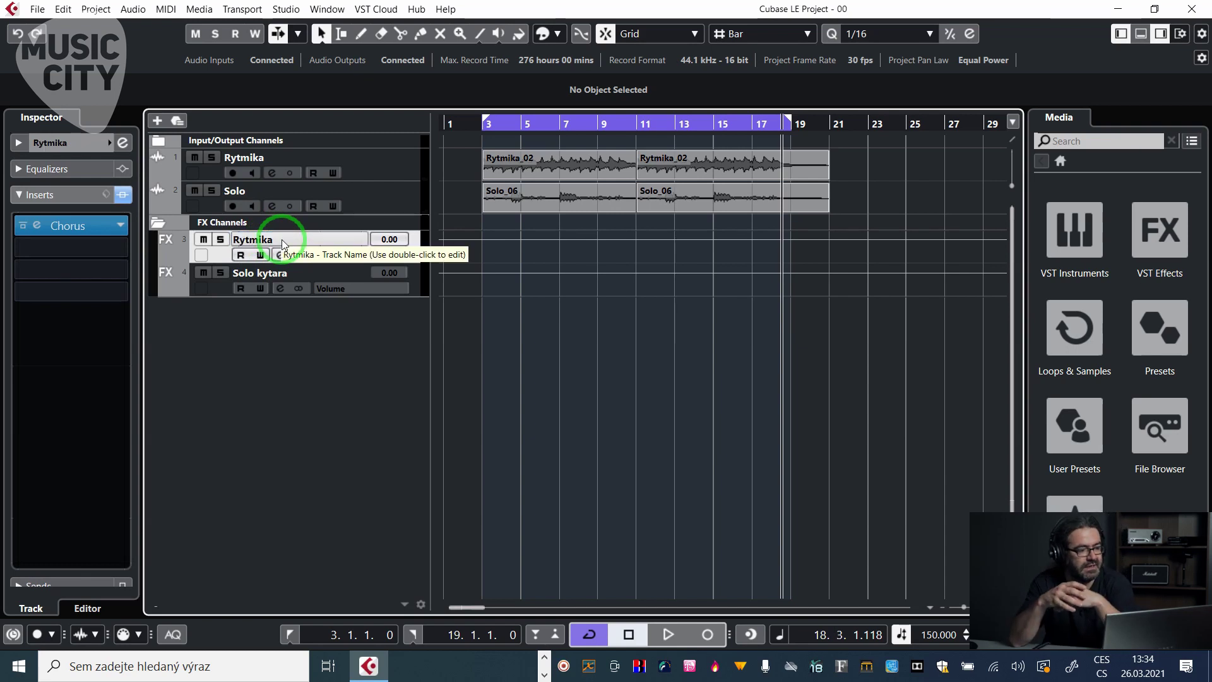